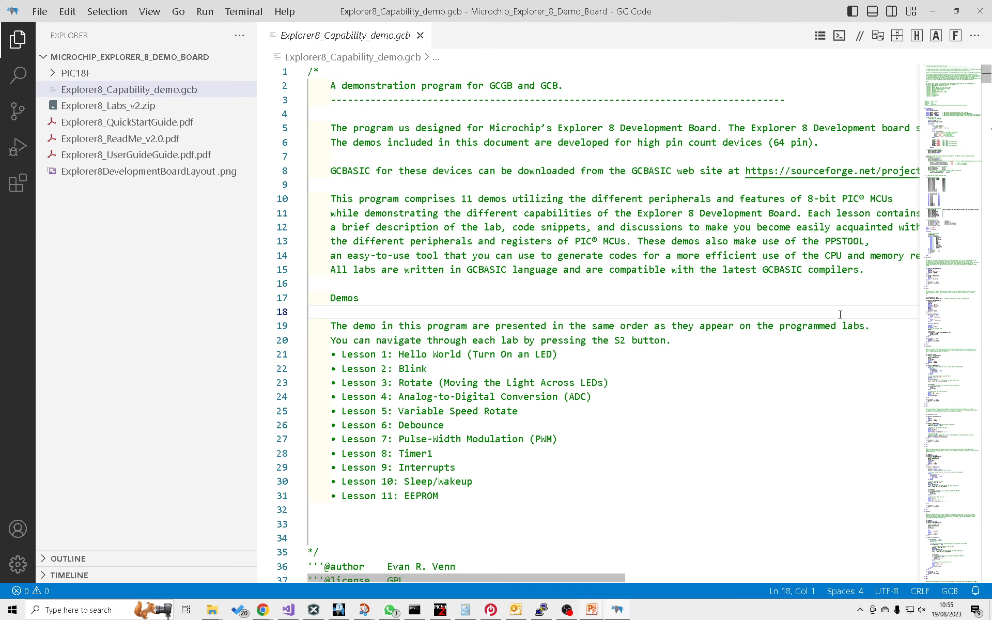
# Build the HEX file for Explorer8_Capability_demo.gcb and review the compile and assembler lines in the build output
pyautogui.press('F6')
pyautogui.click(853, 269)
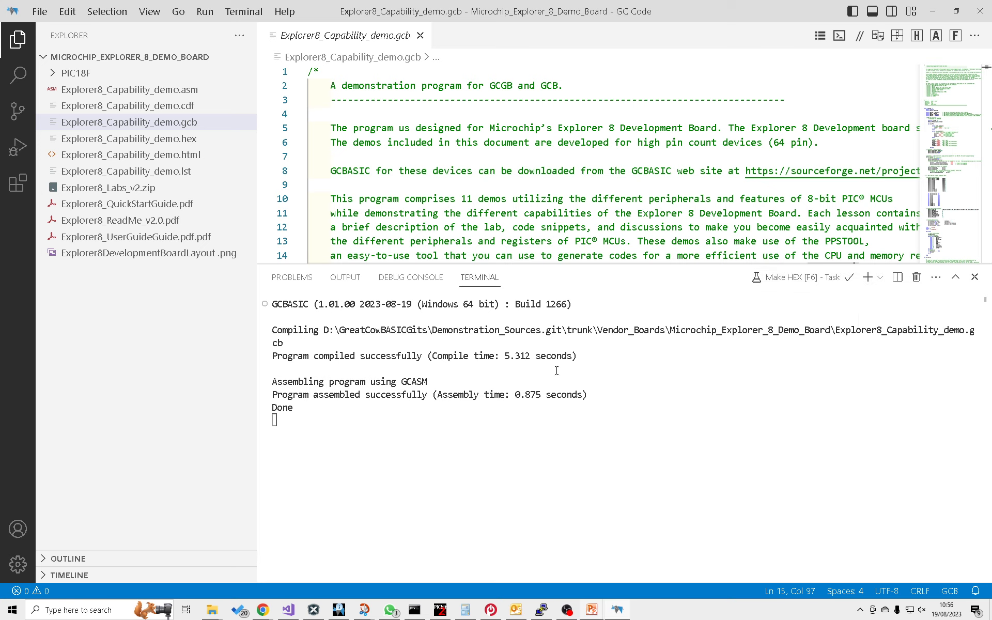
pyautogui.moveTo(541, 395); pyautogui.dragTo(253, 336)
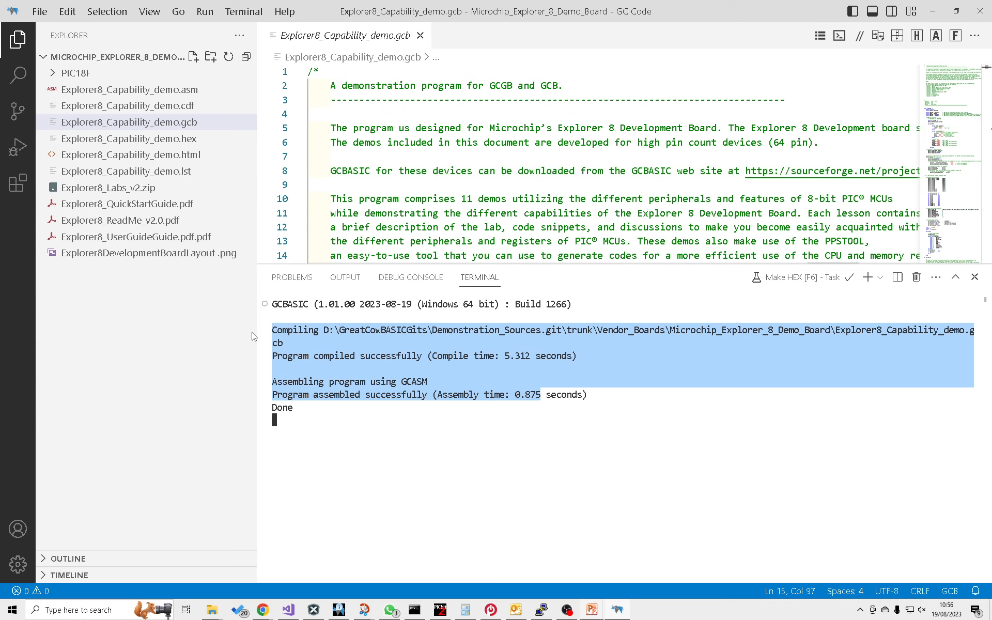
pyautogui.click(484, 460)
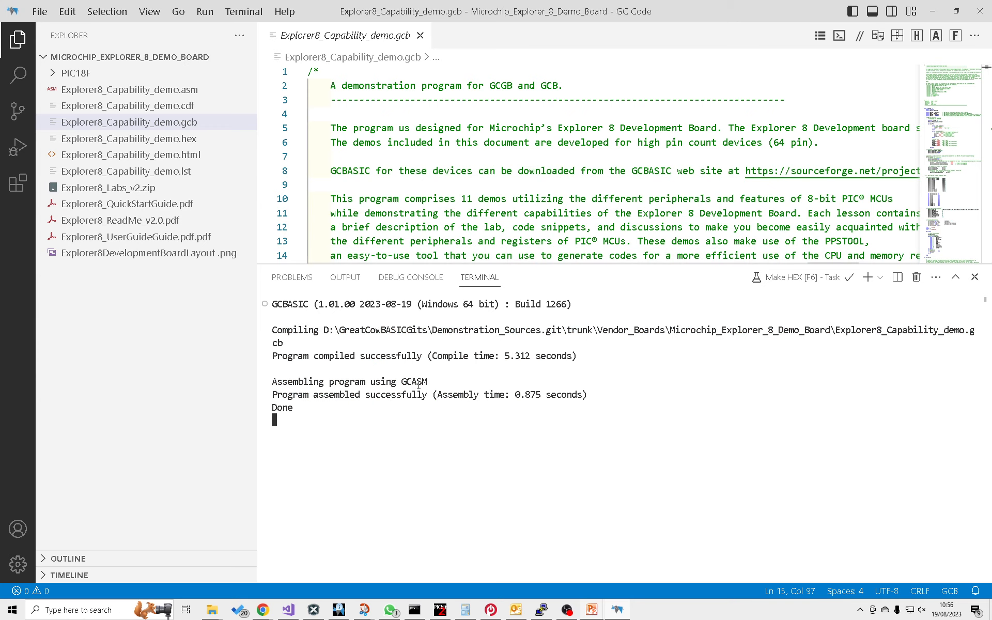
pyautogui.doubleClick(417, 383)
pyautogui.click(431, 470)
# Set the compiler's selected assembler to PIC-AS in the programmer preferences and save the change
pyautogui.press('F4')
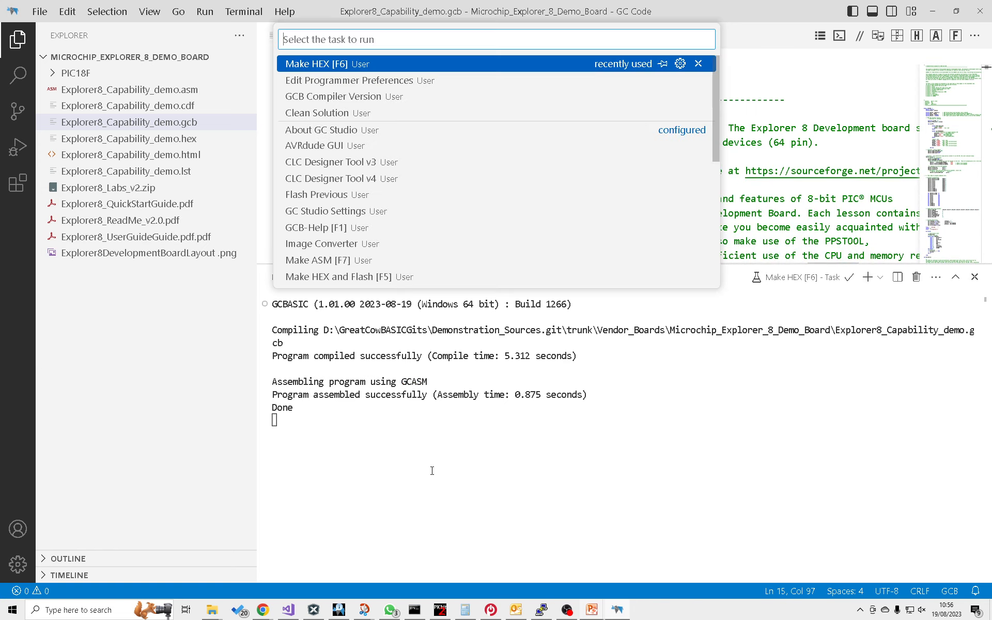
pyautogui.click(328, 81)
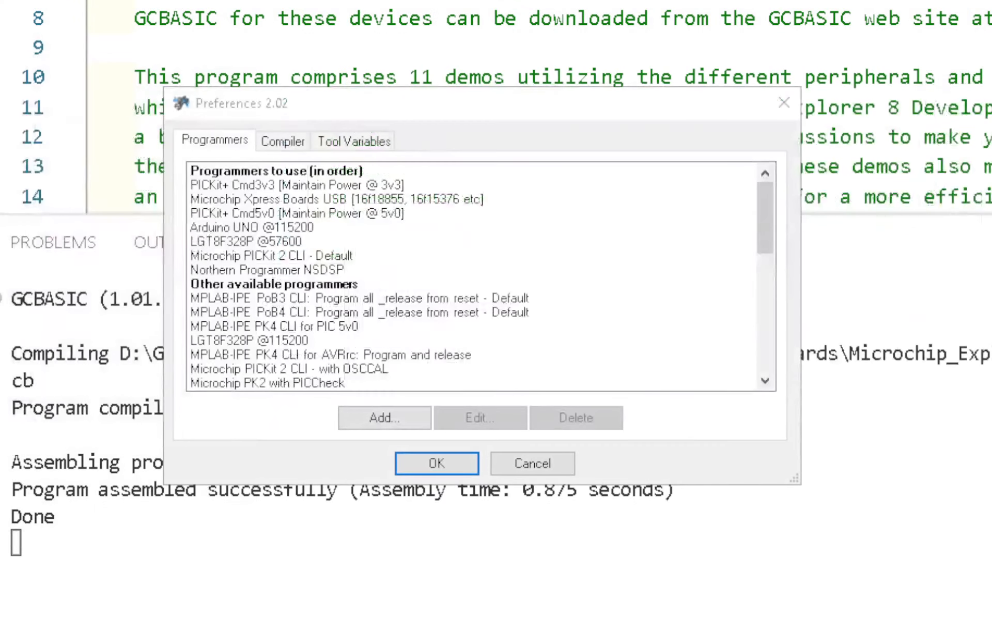
pyautogui.click(283, 144)
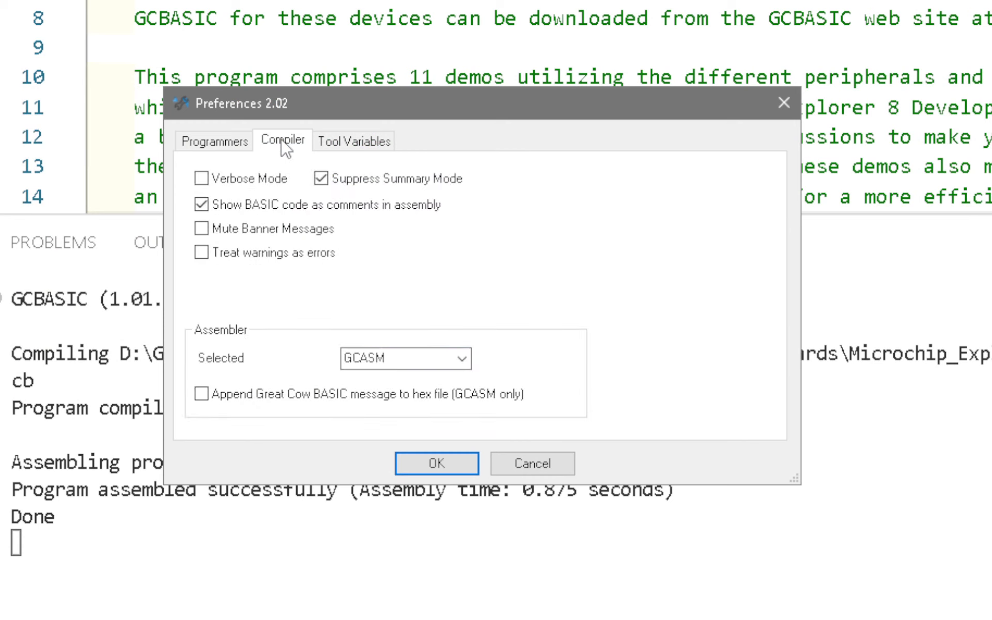
pyautogui.click(462, 358)
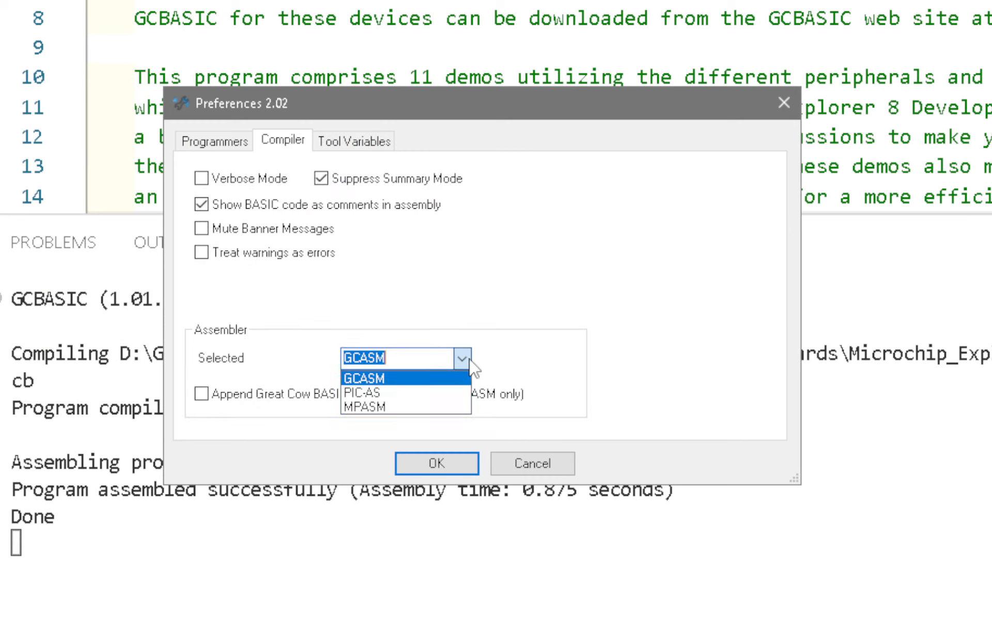
pyautogui.click(380, 393)
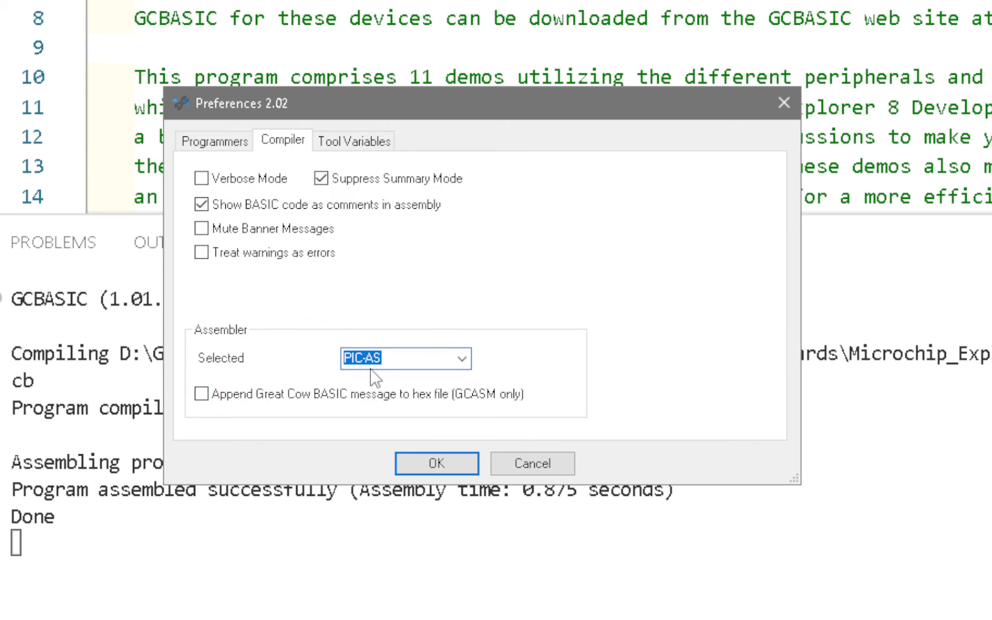
pyautogui.click(434, 463)
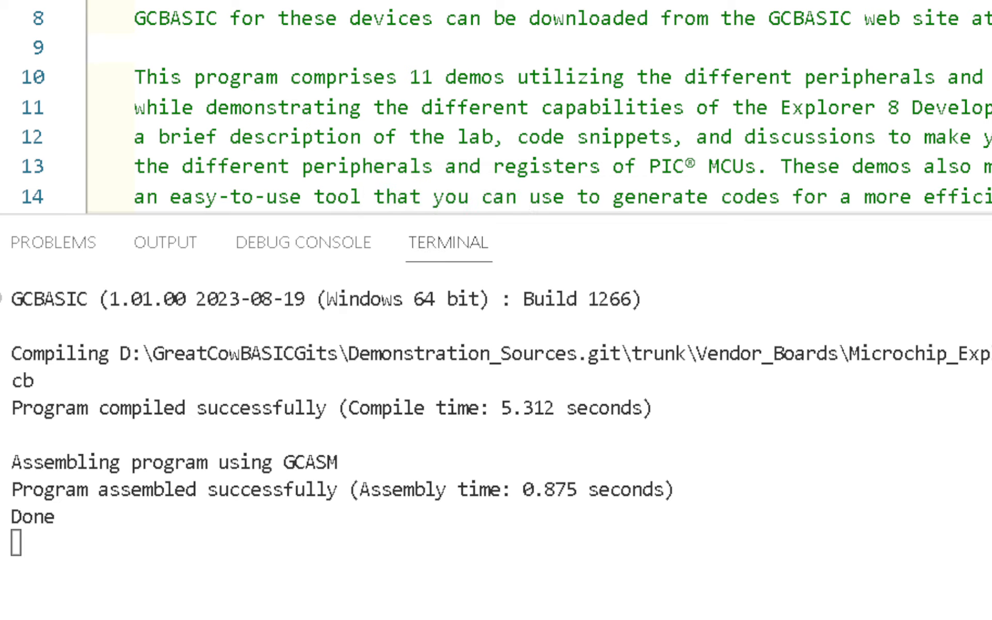
# Build the demo program's HEX file with PIC-AS and check the compile and assembly times in the output
pyautogui.click(236, 153)
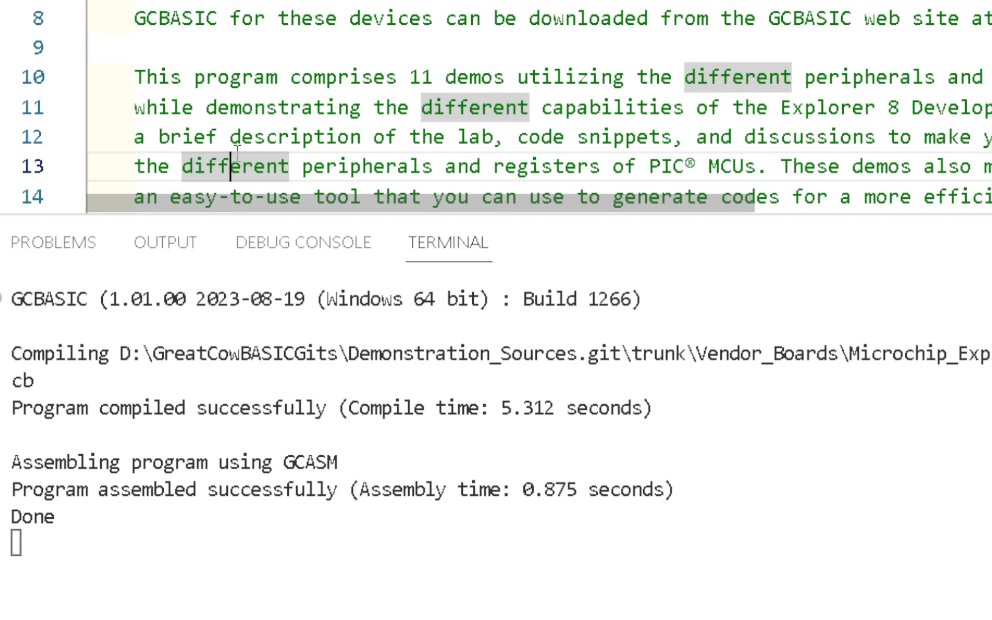
pyautogui.press('F5')
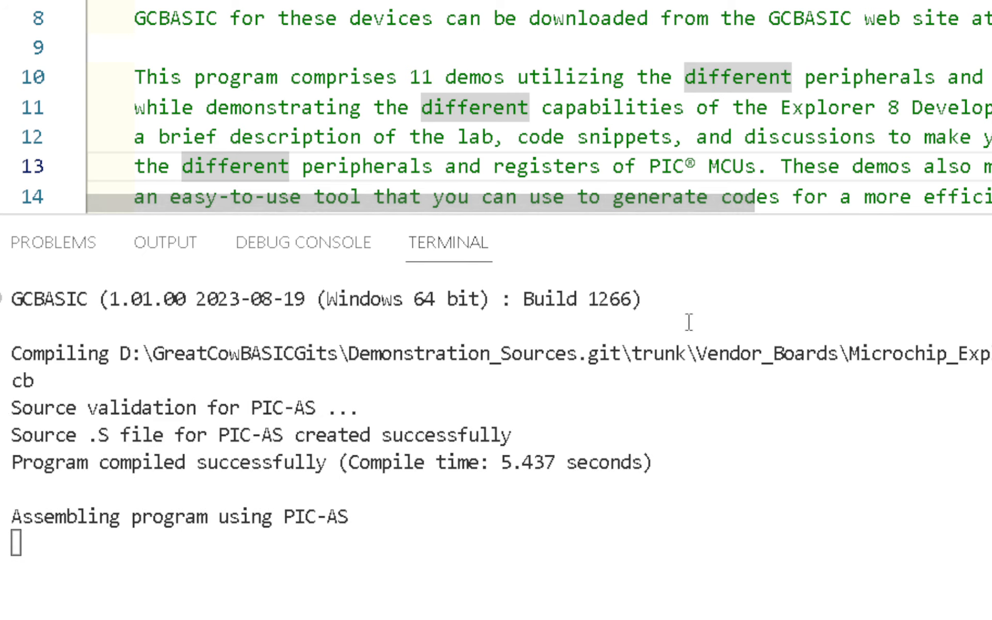
pyautogui.moveTo(501, 462); pyautogui.dragTo(555, 462)
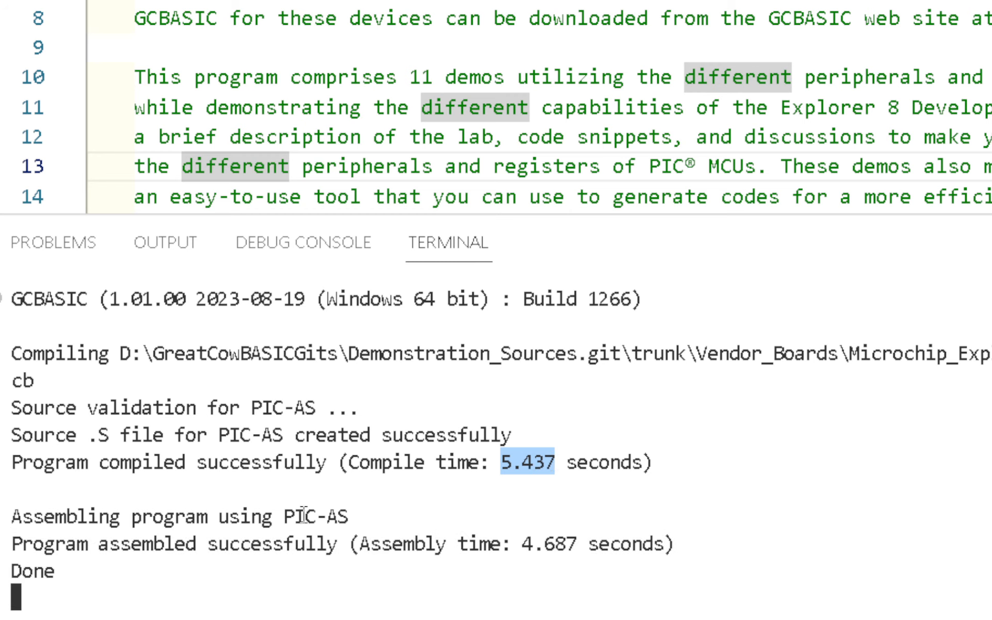
pyautogui.moveTo(523, 543); pyautogui.dragTo(606, 548)
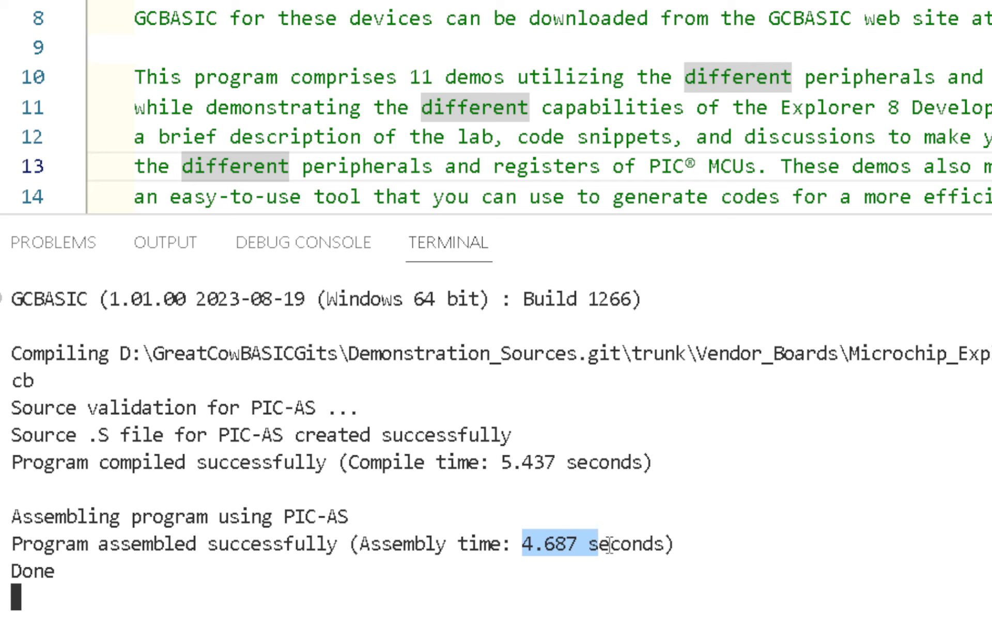
# Set the compiler's selected assembler to MPASM in the programmer preferences and save the change
pyautogui.press('F4')
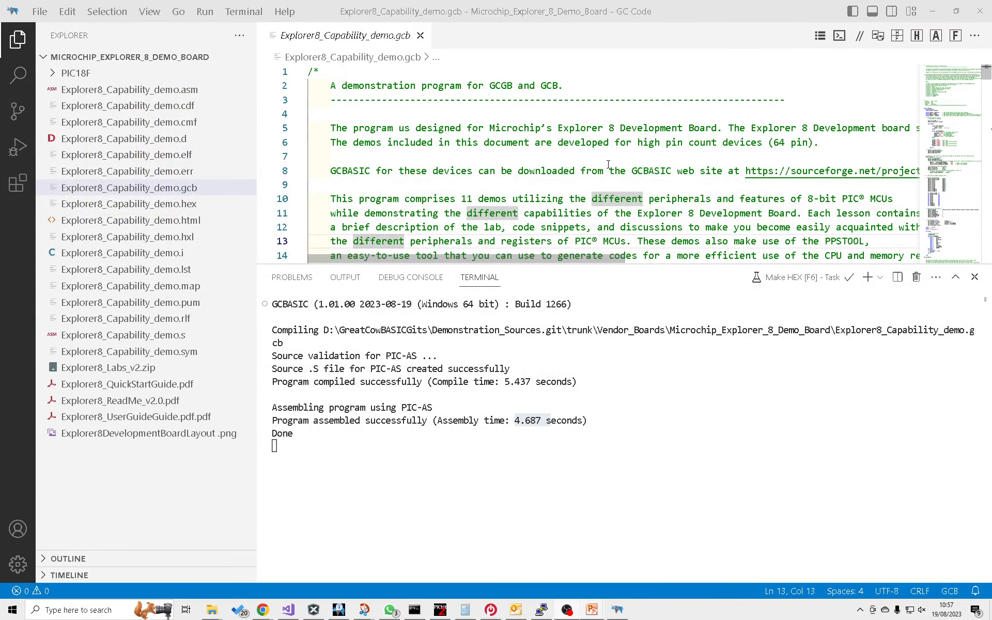
pyautogui.click(608, 164)
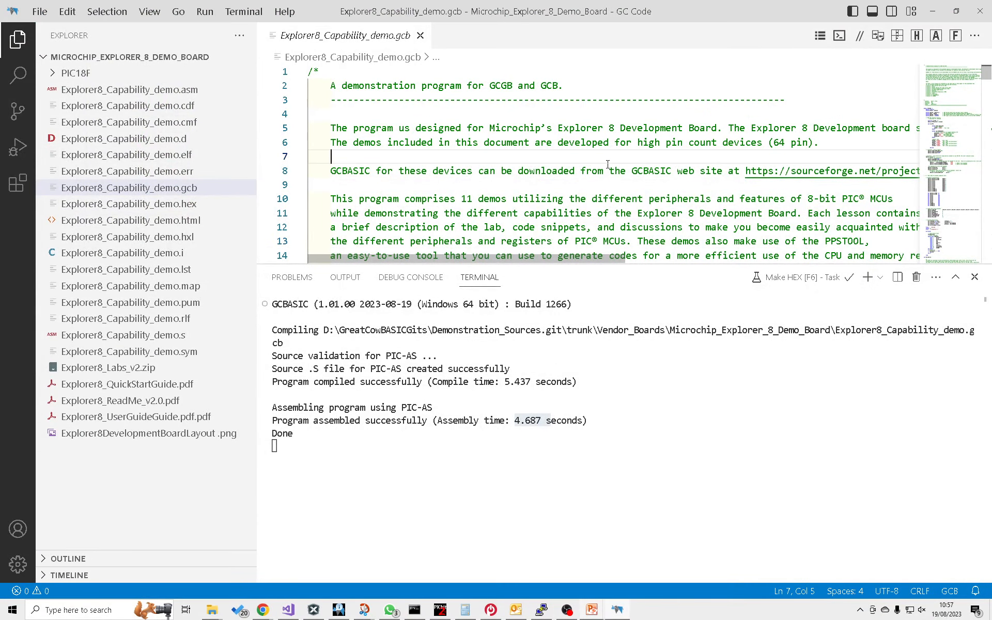
pyautogui.hotkey('ctrl', 'shift', 'b')
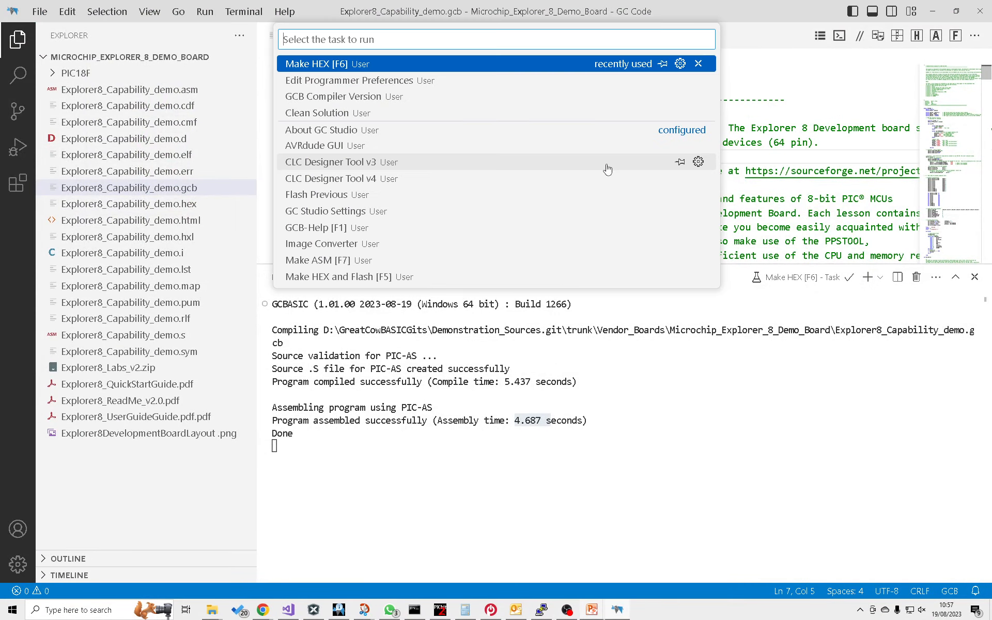
pyautogui.click(396, 84)
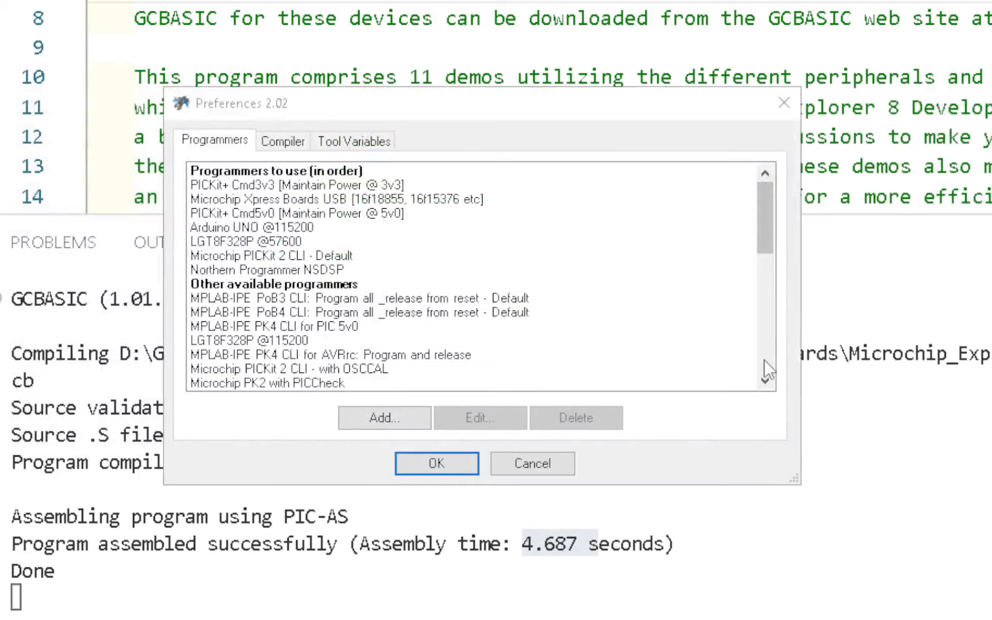
pyautogui.click(284, 141)
pyautogui.click(462, 358)
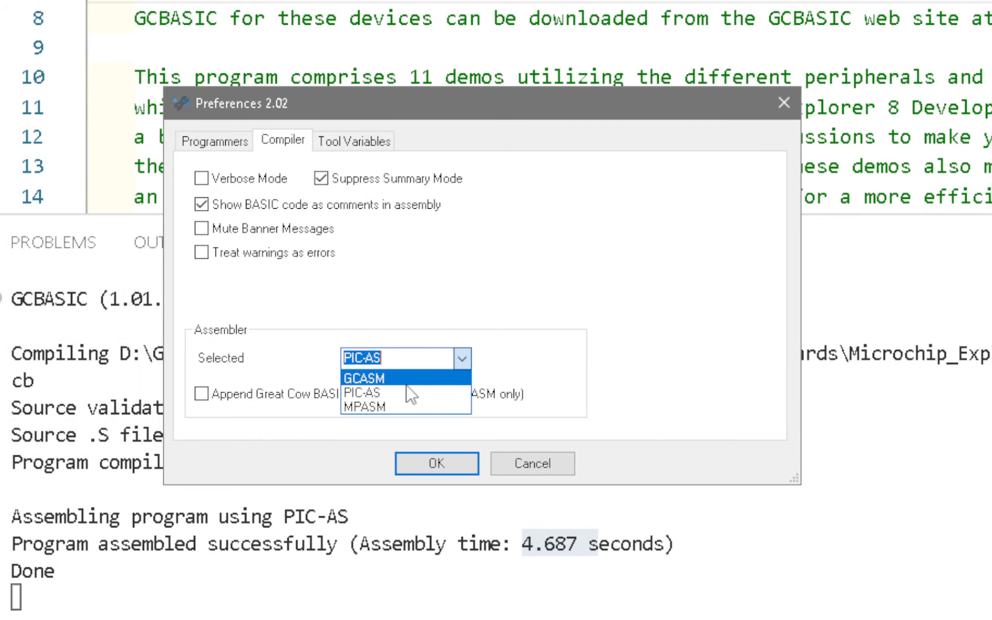
pyautogui.click(392, 405)
pyautogui.click(438, 465)
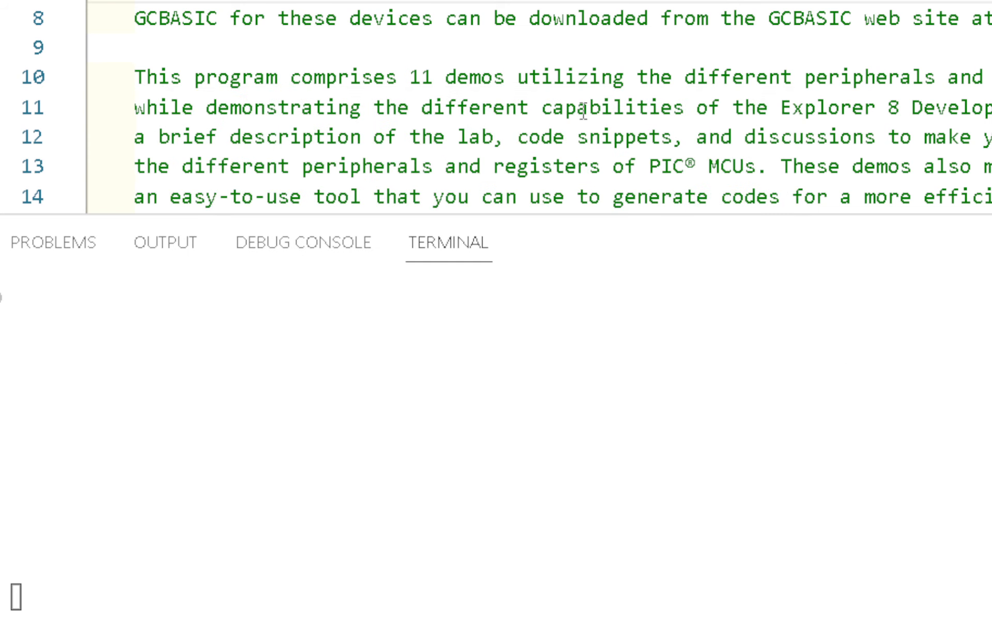
# Build the demo program's HEX file with MPASM and examine the assembler path and messages in the output
pyautogui.click(583, 110)
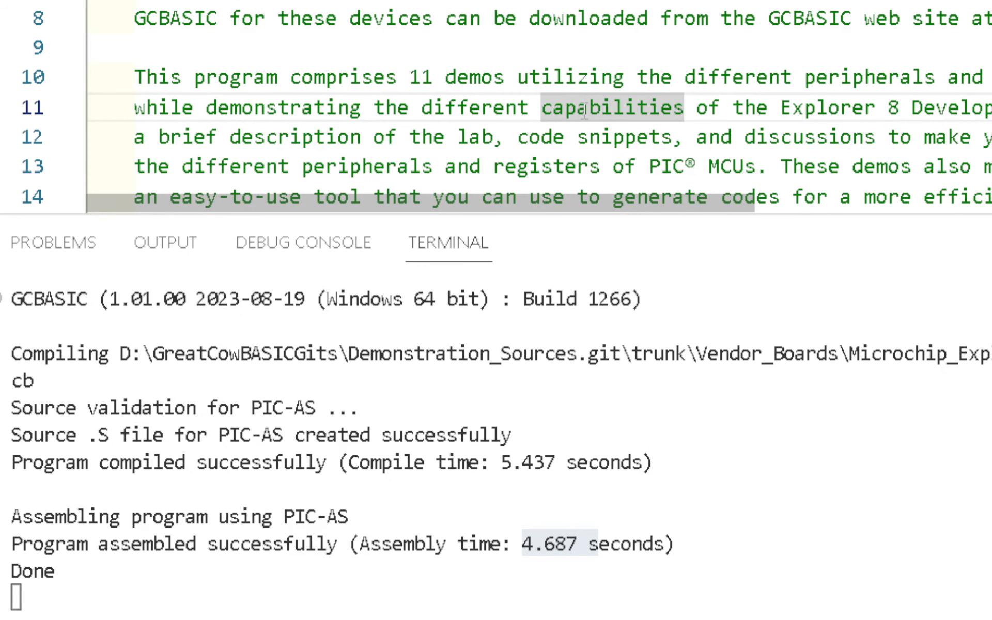
pyautogui.press('F6')
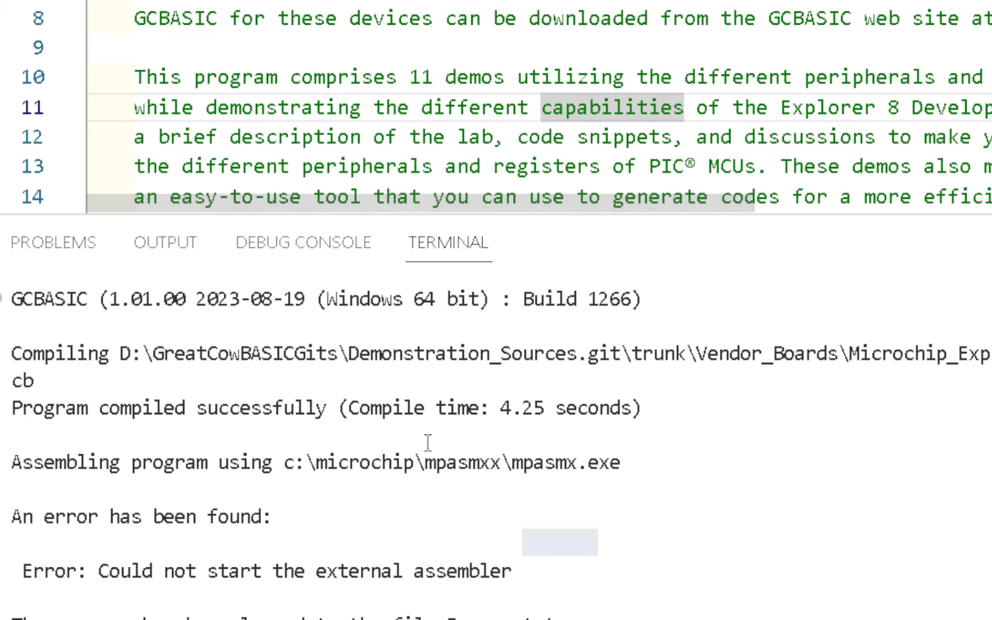
pyautogui.moveTo(631, 465); pyautogui.dragTo(515, 465)
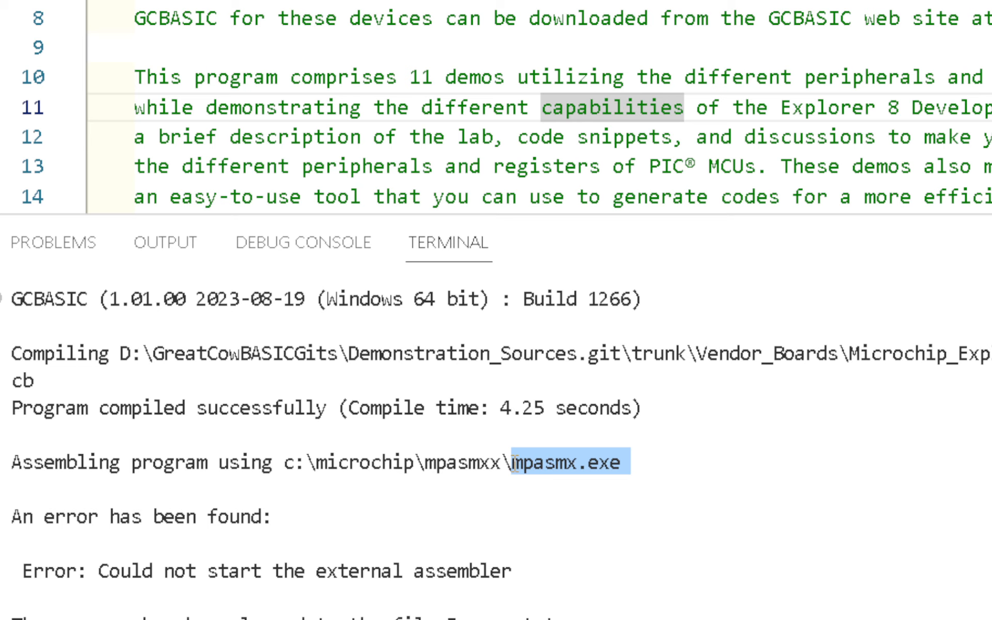
pyautogui.moveTo(501, 570); pyautogui.dragTo(98, 572)
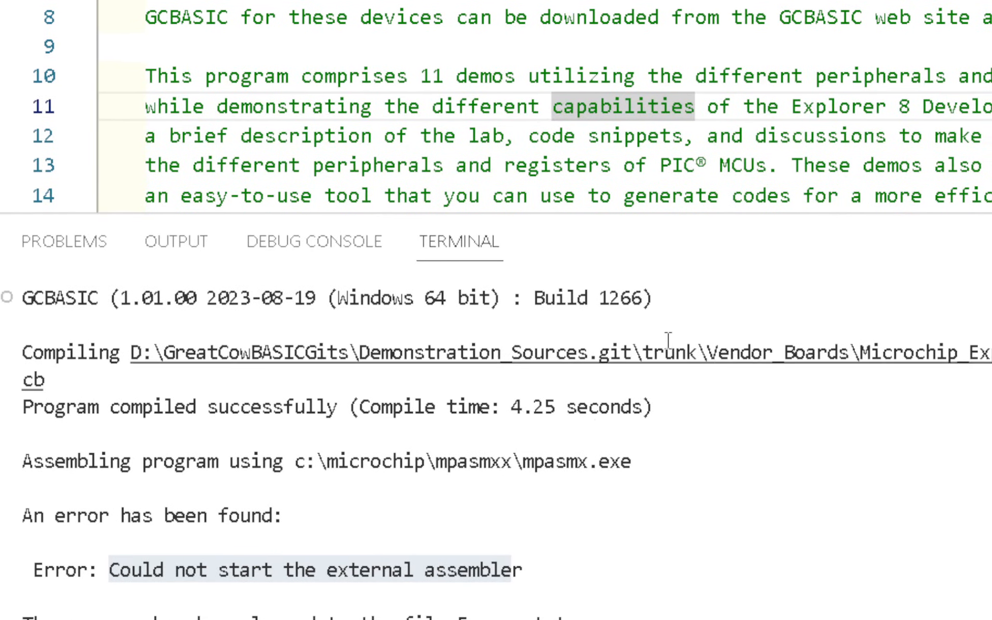
pyautogui.moveTo(294, 461); pyautogui.dragTo(625, 463)
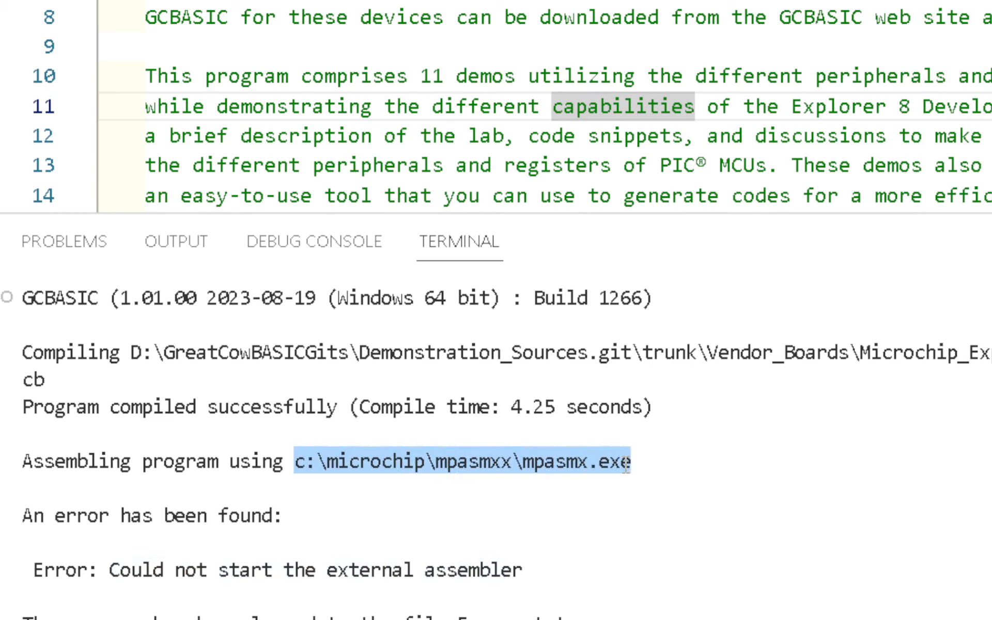
pyautogui.doubleClick(478, 461)
# Set the mpasmlocation tool variable to c:\microchip\mpasmx in the programmer preferences, check the picaslocation entry, and save
pyautogui.click(578, 138)
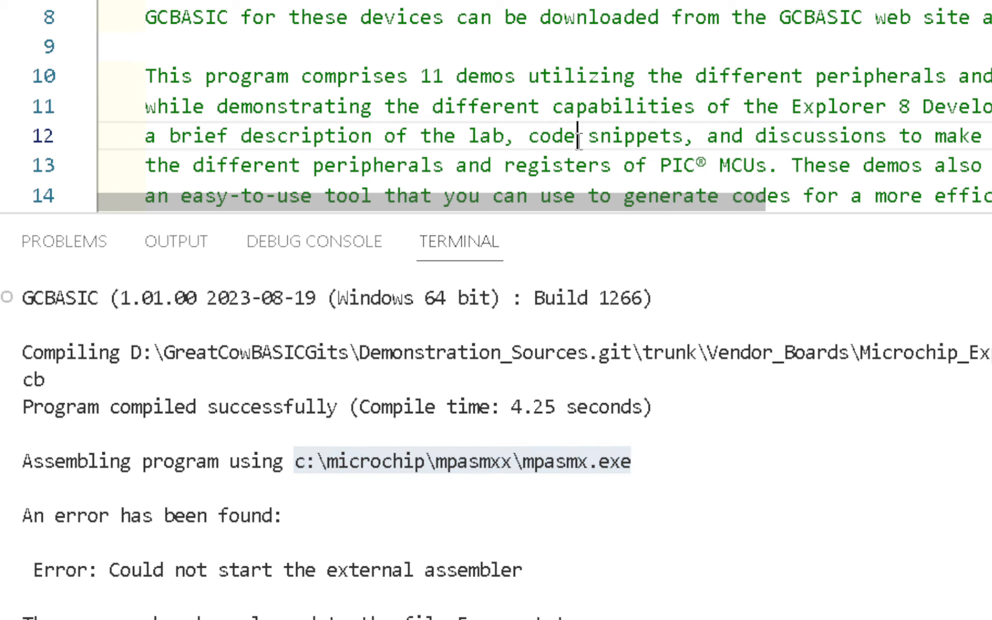
pyautogui.press('F4')
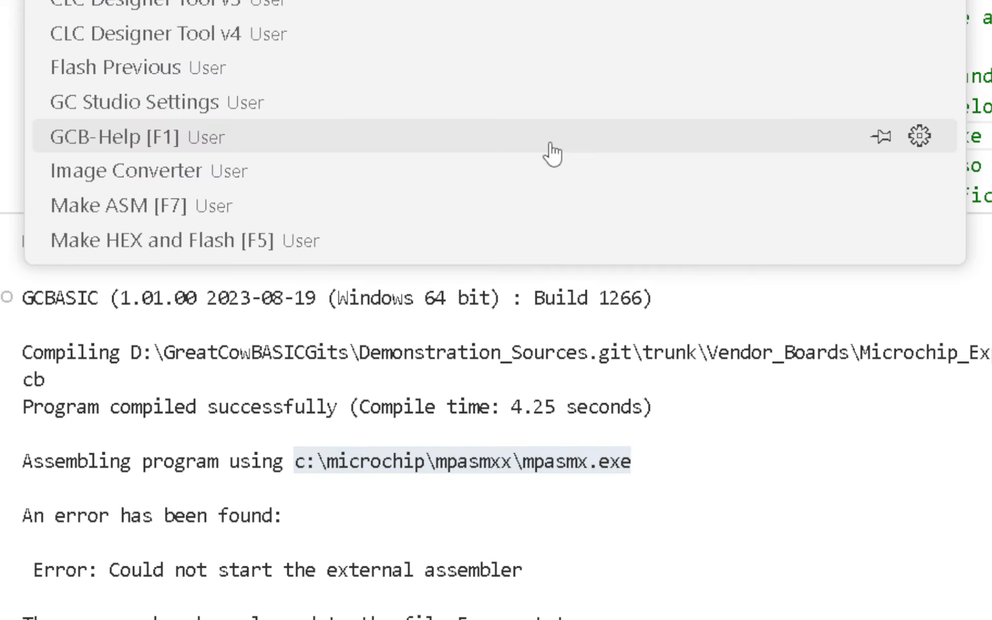
pyautogui.press('Return')
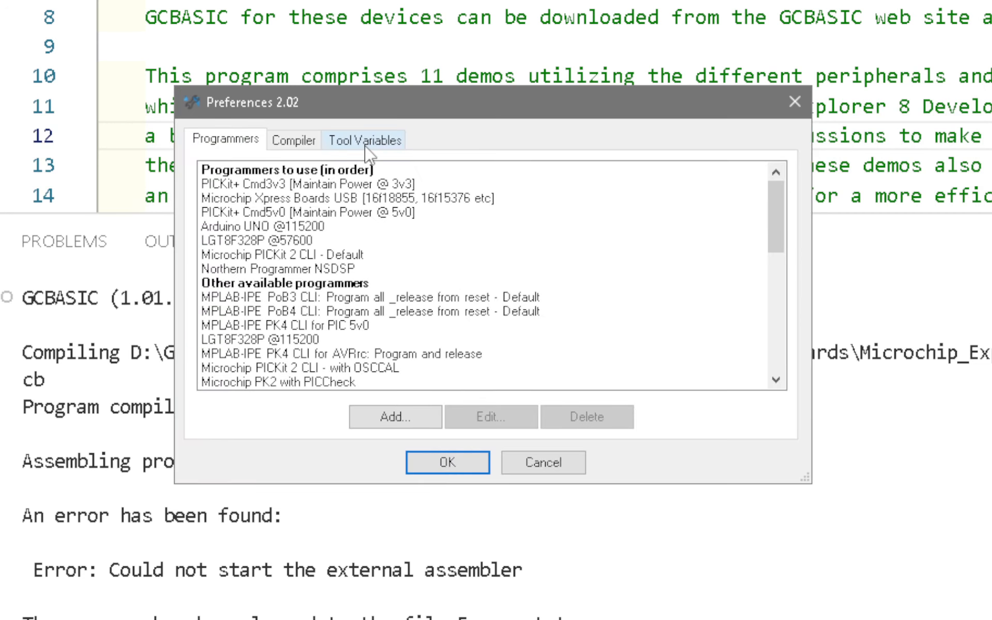
pyautogui.click(372, 148)
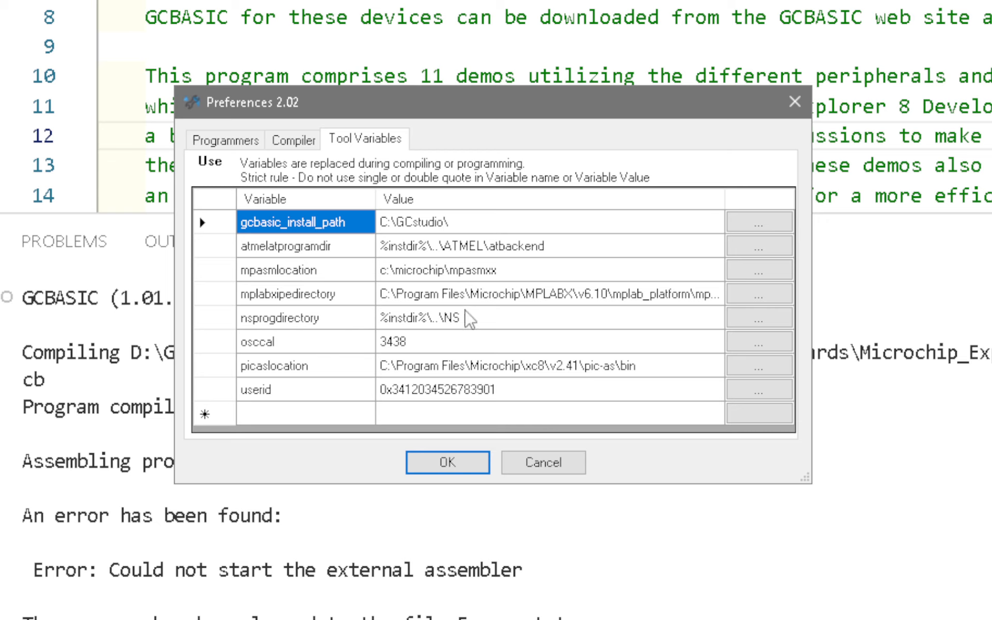
pyautogui.click(438, 273)
pyautogui.click(279, 279)
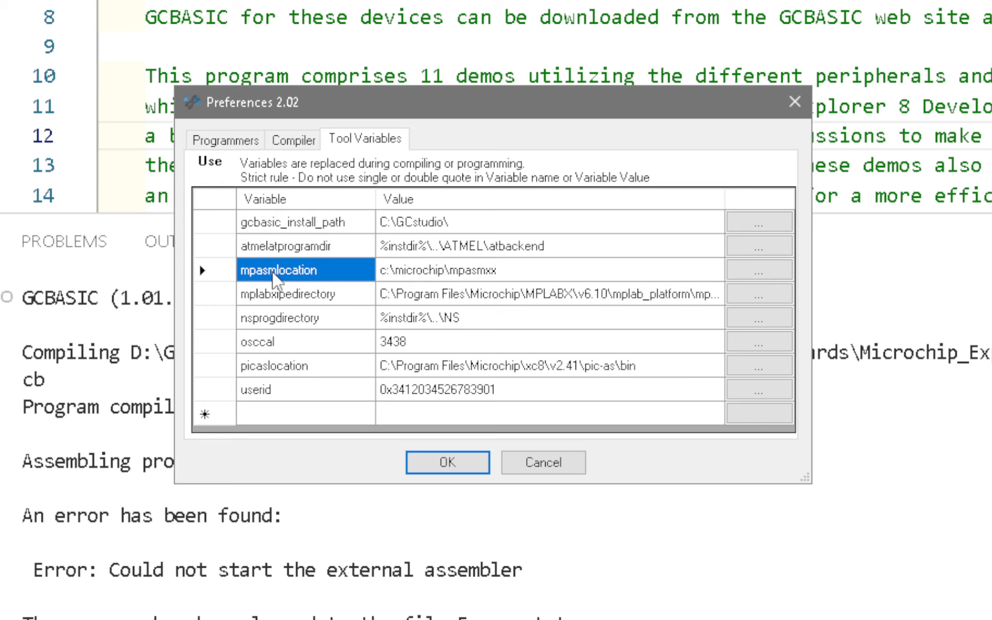
pyautogui.click(516, 277)
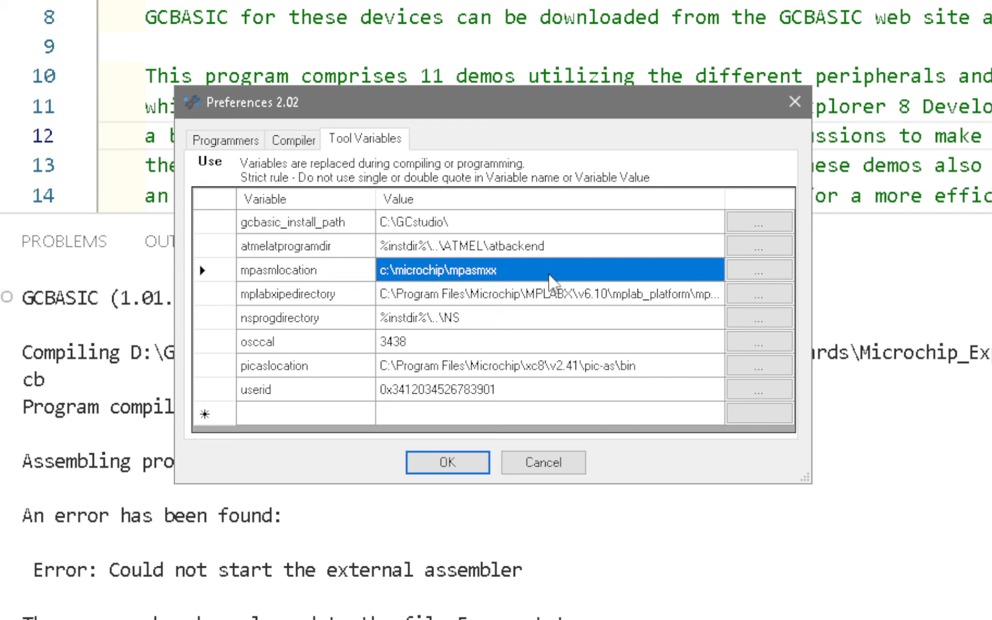
pyautogui.click(550, 279)
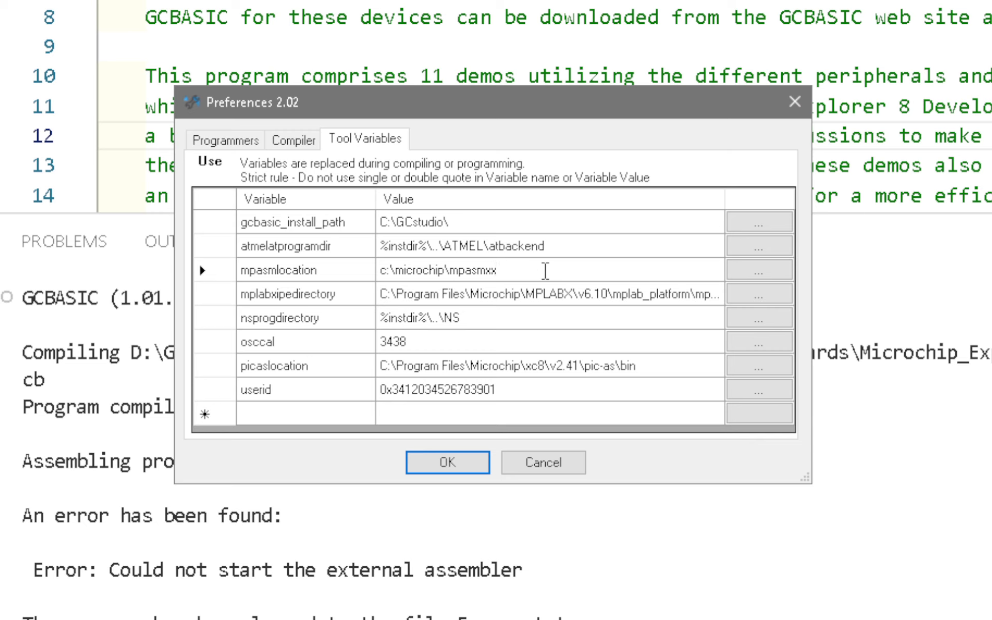
pyautogui.press('BackSpace')
pyautogui.click(603, 368)
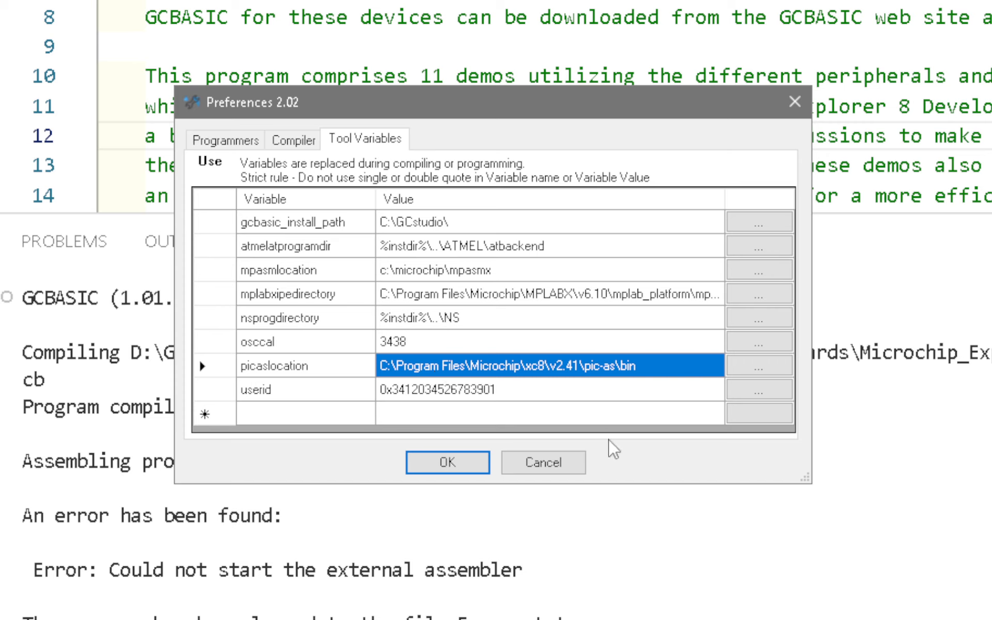
pyautogui.click(450, 463)
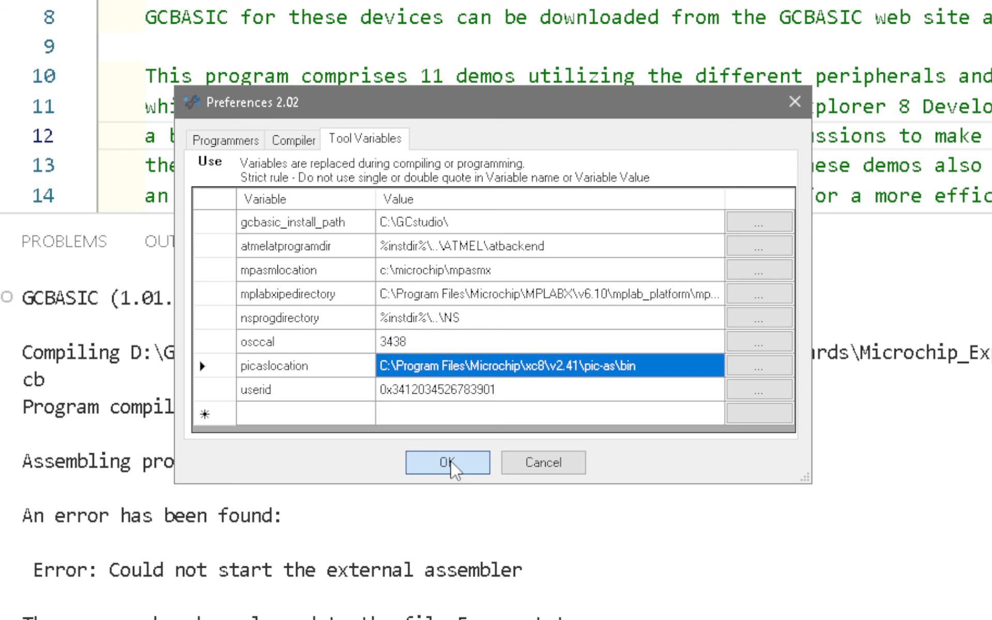
pyautogui.click(448, 463)
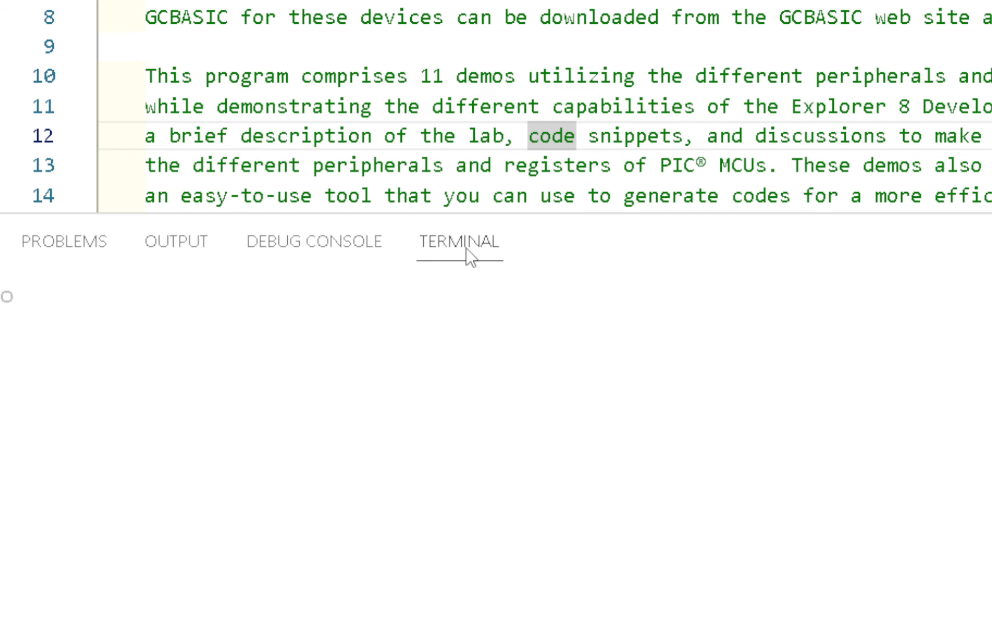
# Enable Verbose Mode in the compiler preferences and save the change
pyautogui.click(468, 88)
pyautogui.press('F4')
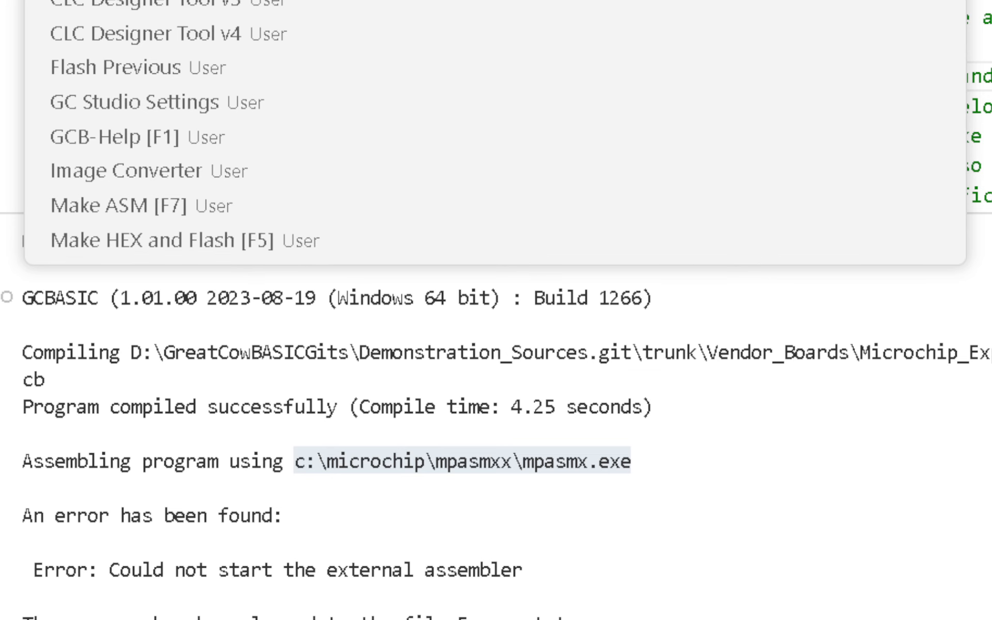
pyautogui.press('Return')
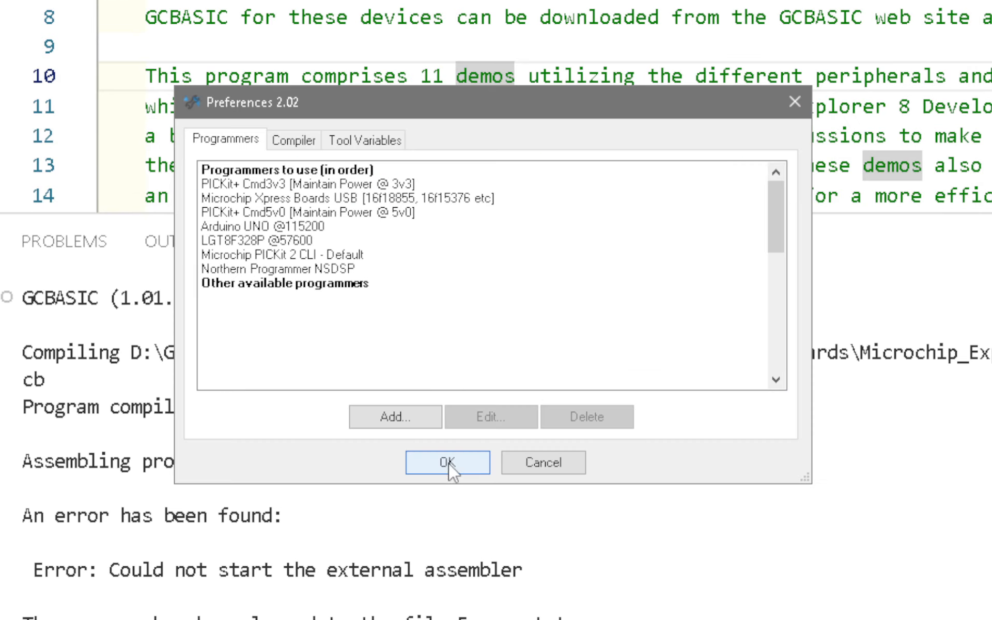
pyautogui.click(300, 145)
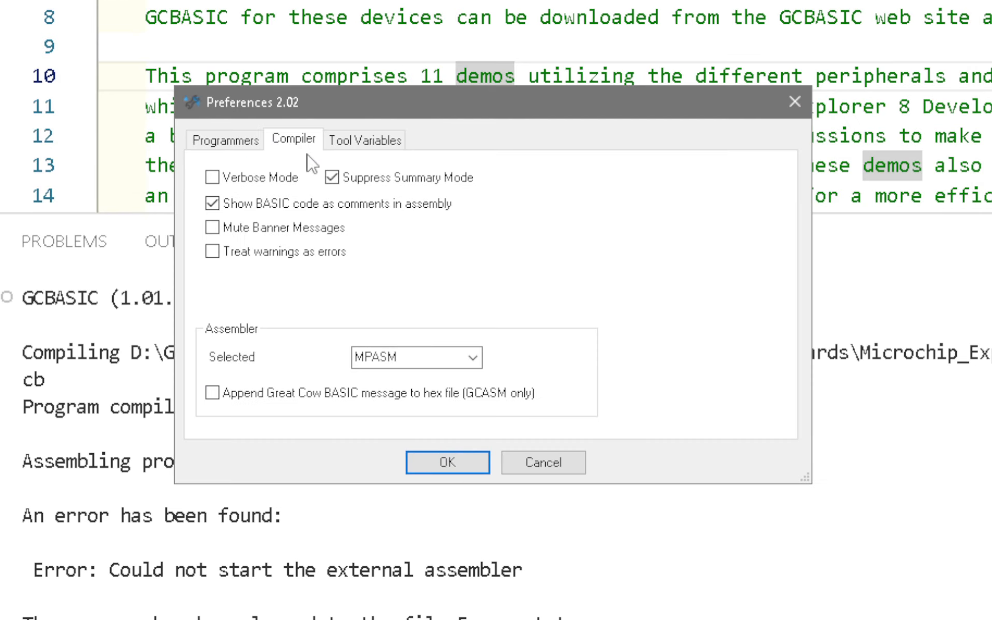
pyautogui.click(213, 177)
pyautogui.click(454, 465)
# Build the demo program's HEX file with MPASM in verbose mode and check the compile time and assembler messages
pyautogui.click(777, 40)
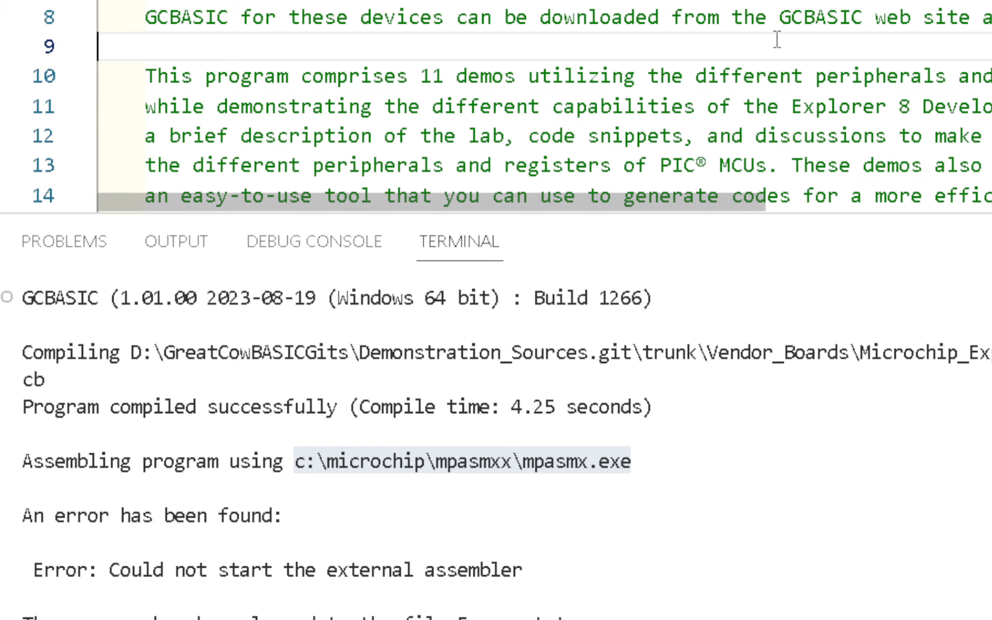
pyautogui.press('F5')
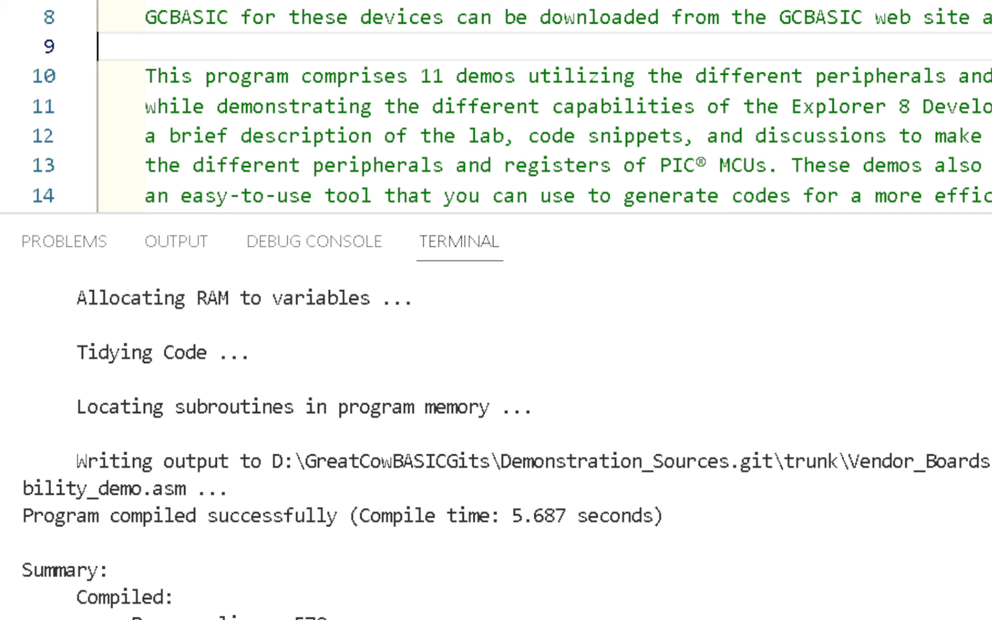
pyautogui.scroll(-2, 887, 605)
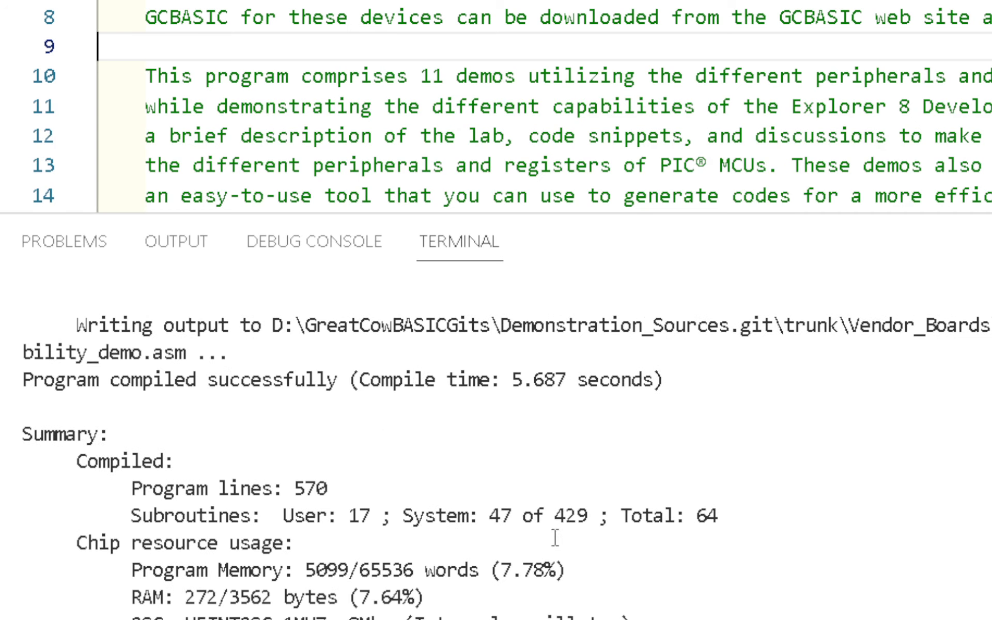
pyautogui.moveTo(32, 380); pyautogui.dragTo(567, 410)
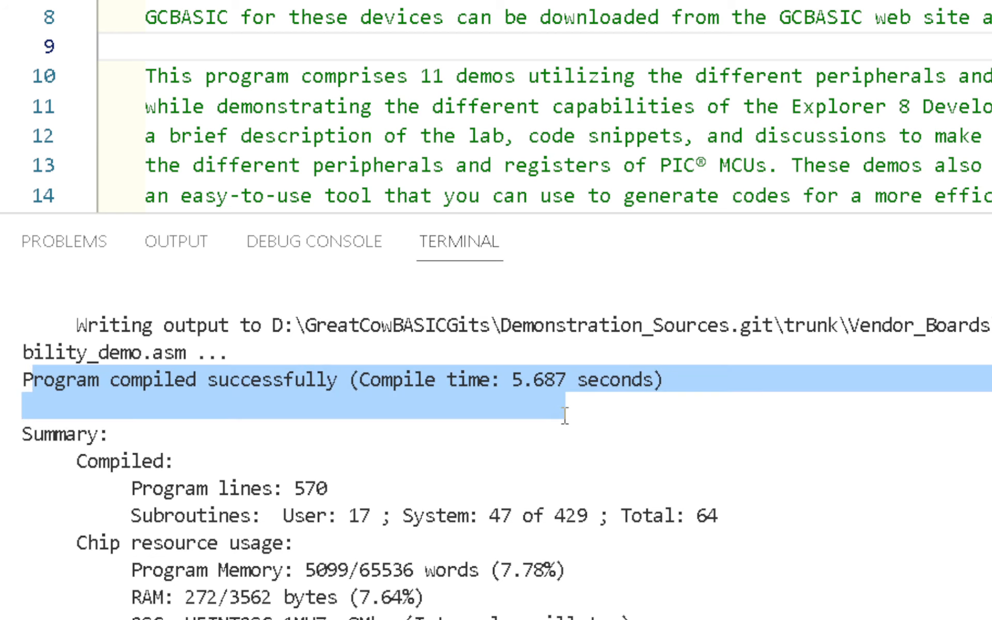
pyautogui.click(776, 502)
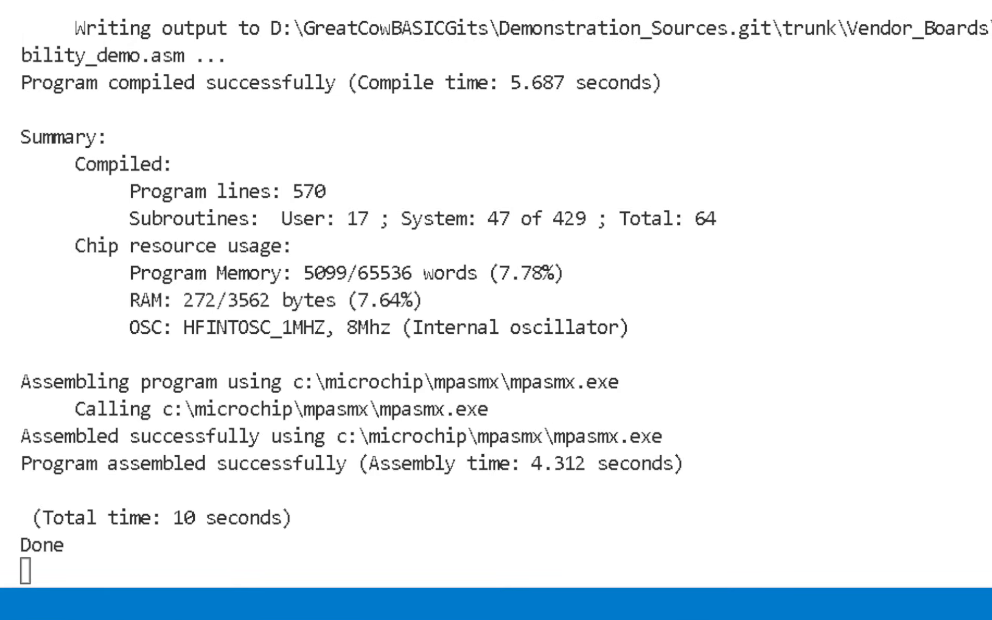
pyautogui.moveTo(22, 382); pyautogui.dragTo(699, 462)
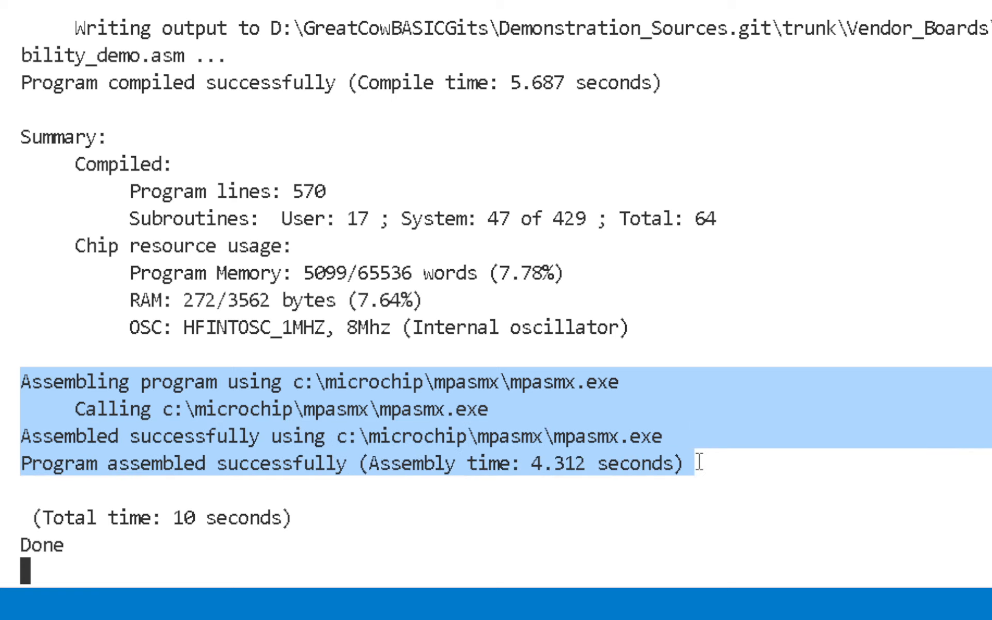
pyautogui.click(703, 473)
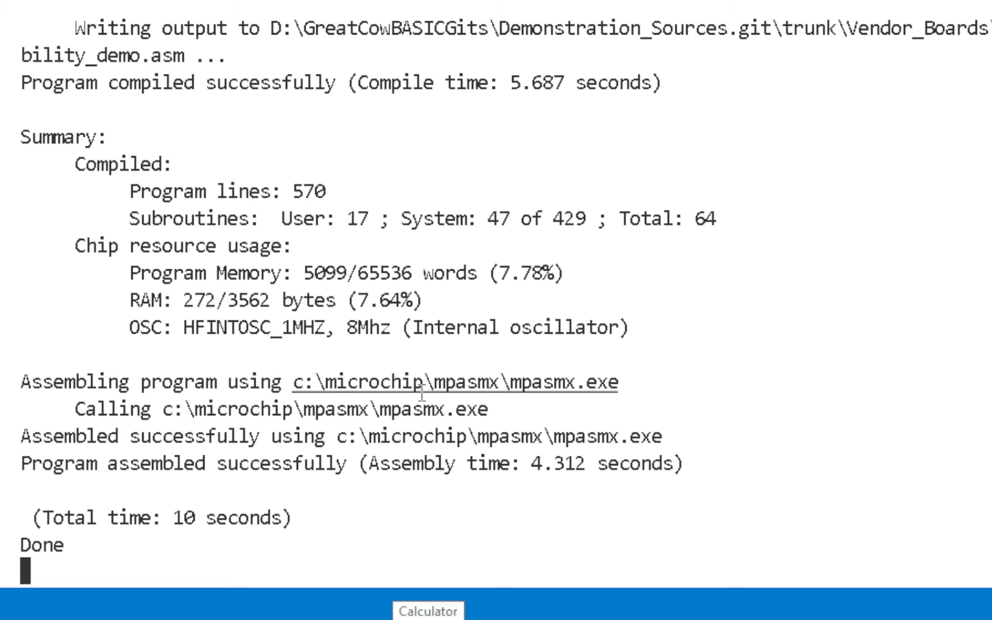
# Look through the verbose build output, examining the list of compiled methods and the MPASM assembly lines
pyautogui.scroll(6, 521, 304)
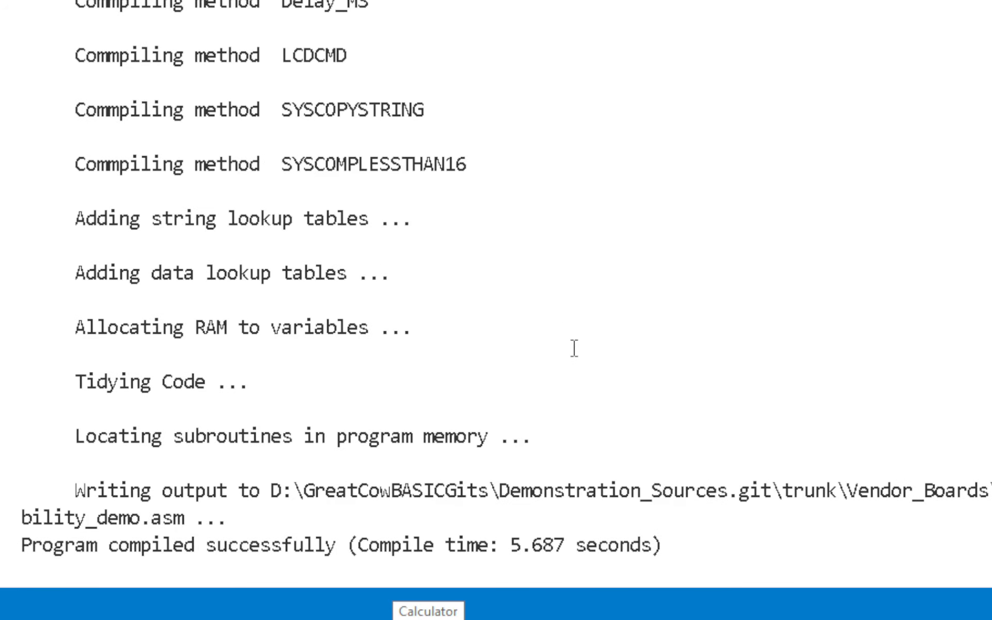
pyautogui.scroll(-6, 573, 348)
pyautogui.moveTo(752, 483); pyautogui.dragTo(6, 369)
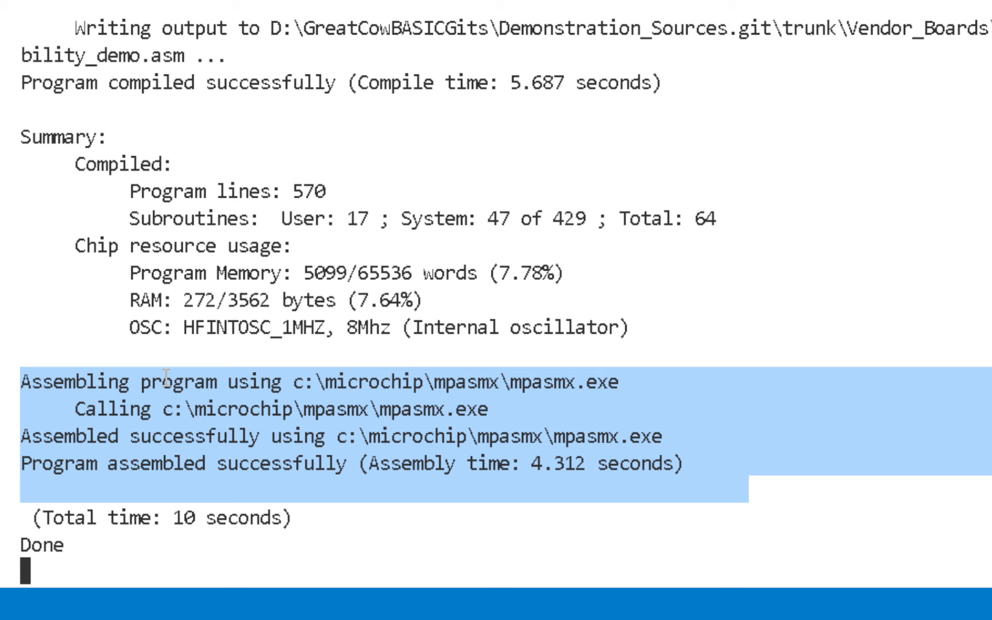
pyautogui.scroll(12, 587, 210)
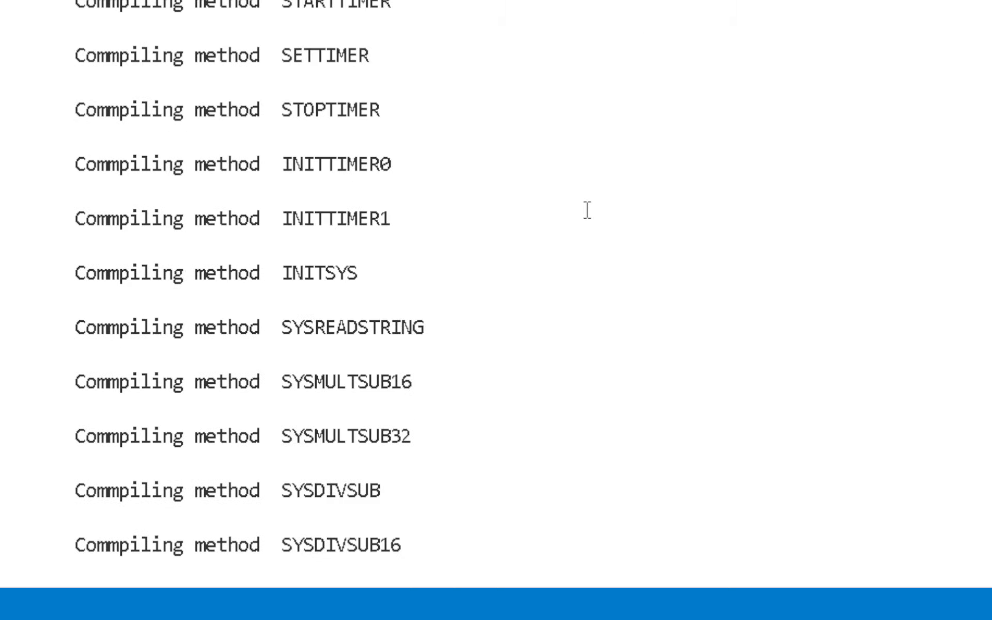
pyautogui.scroll(8, 587, 210)
pyautogui.scroll(-13, 587, 211)
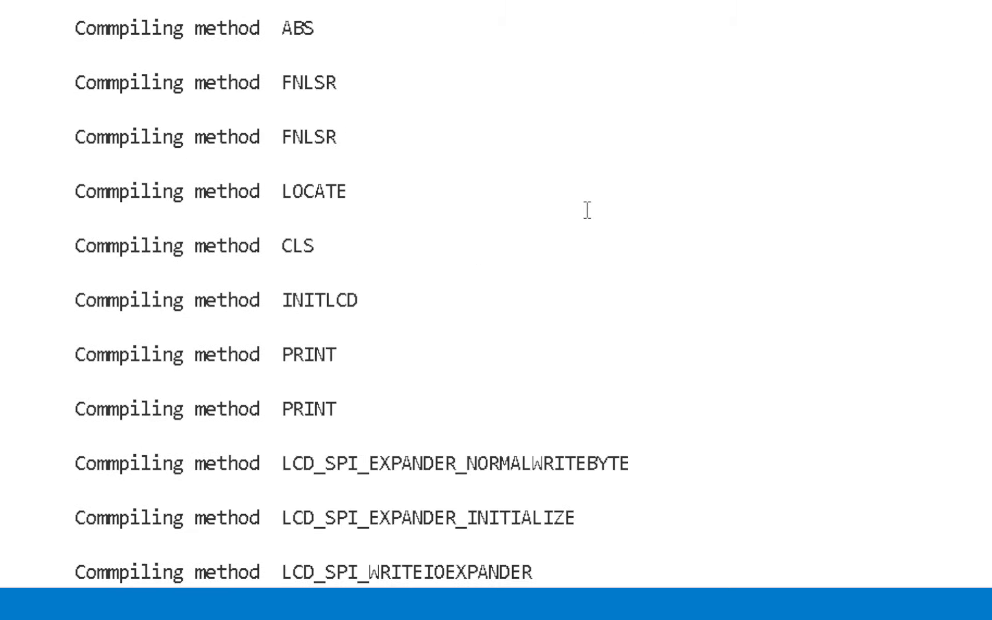
pyautogui.scroll(-6, 587, 210)
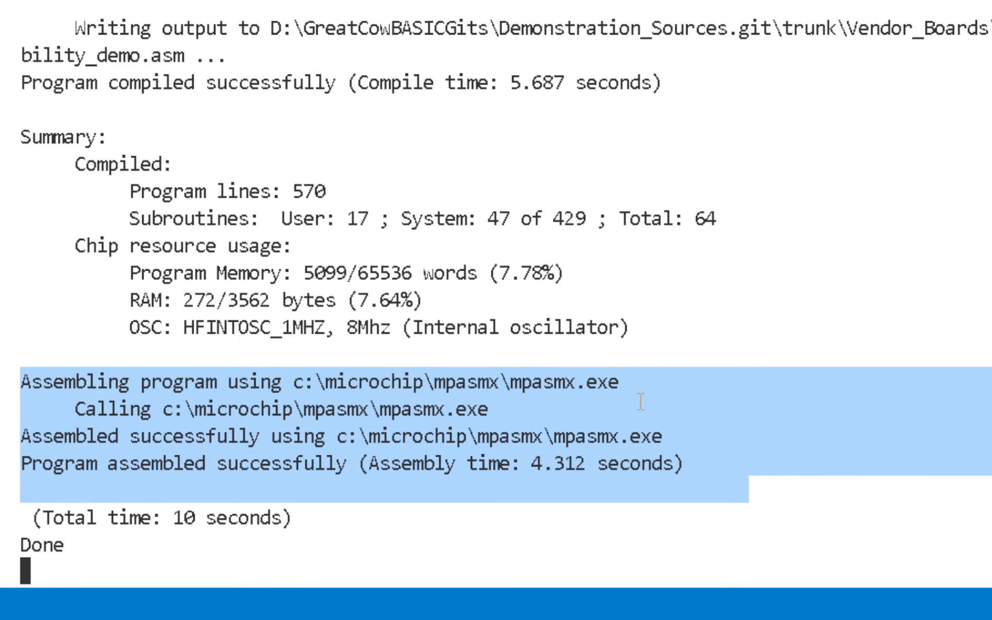
pyautogui.click(665, 405)
pyautogui.moveTo(704, 486); pyautogui.dragTo(16, 376)
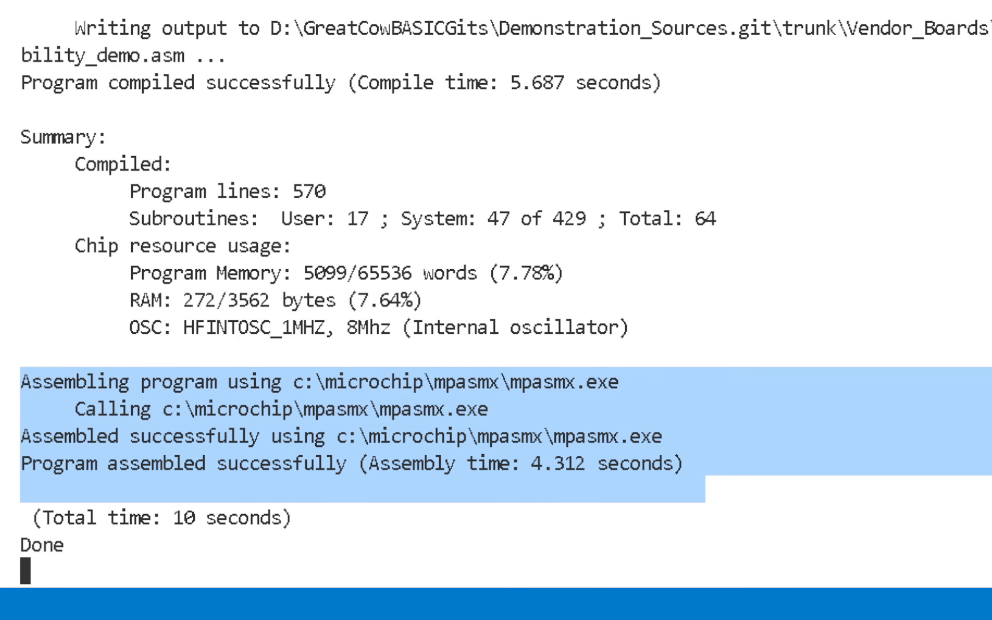
pyautogui.click(294, 372)
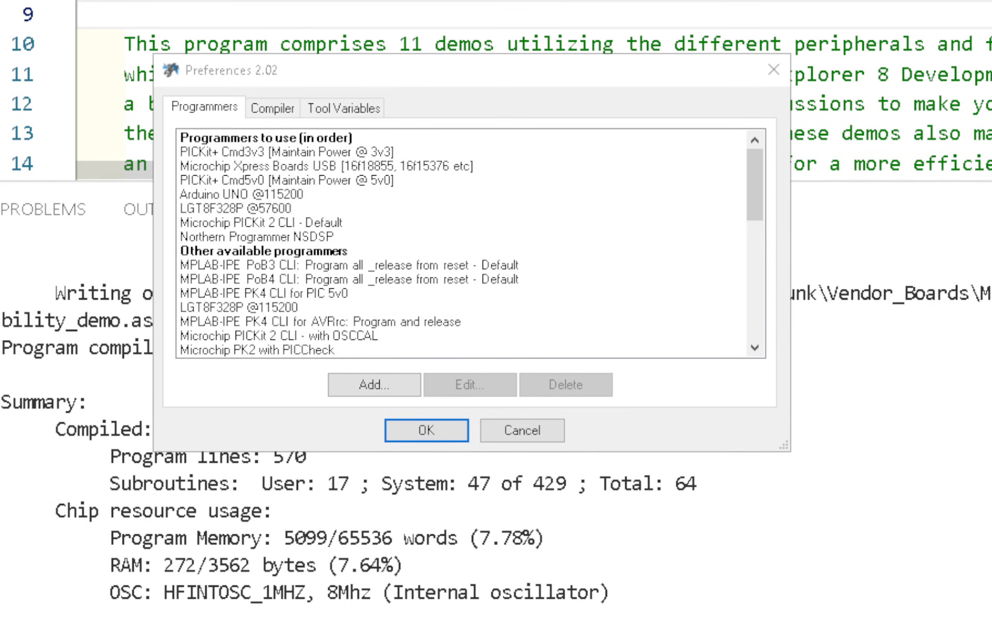
# Enable Suppress Summary Mode in place of Verbose Mode in the compiler preferences and save the change
pyautogui.click(279, 110)
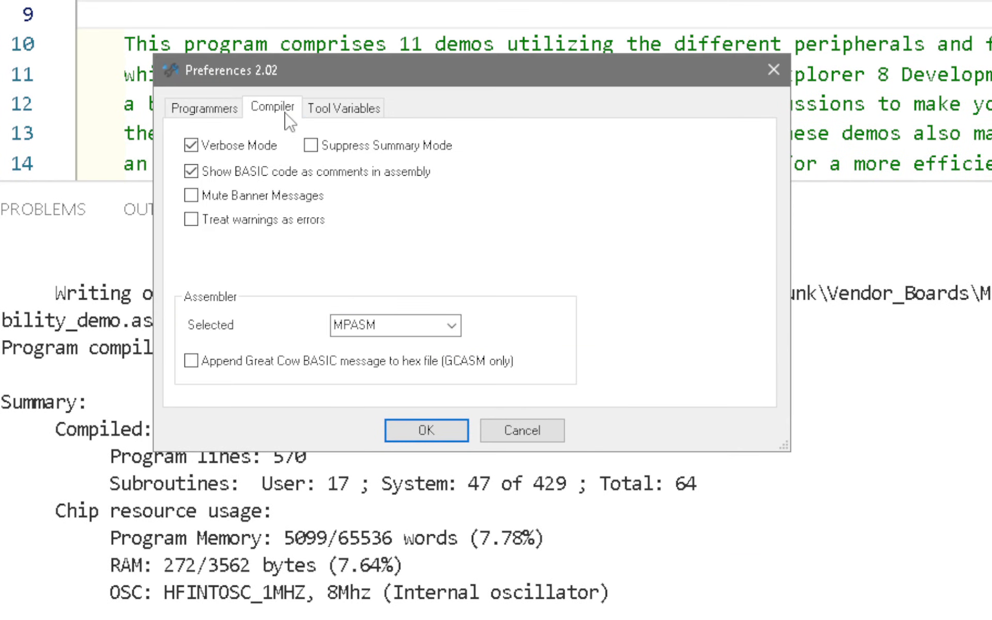
pyautogui.click(326, 149)
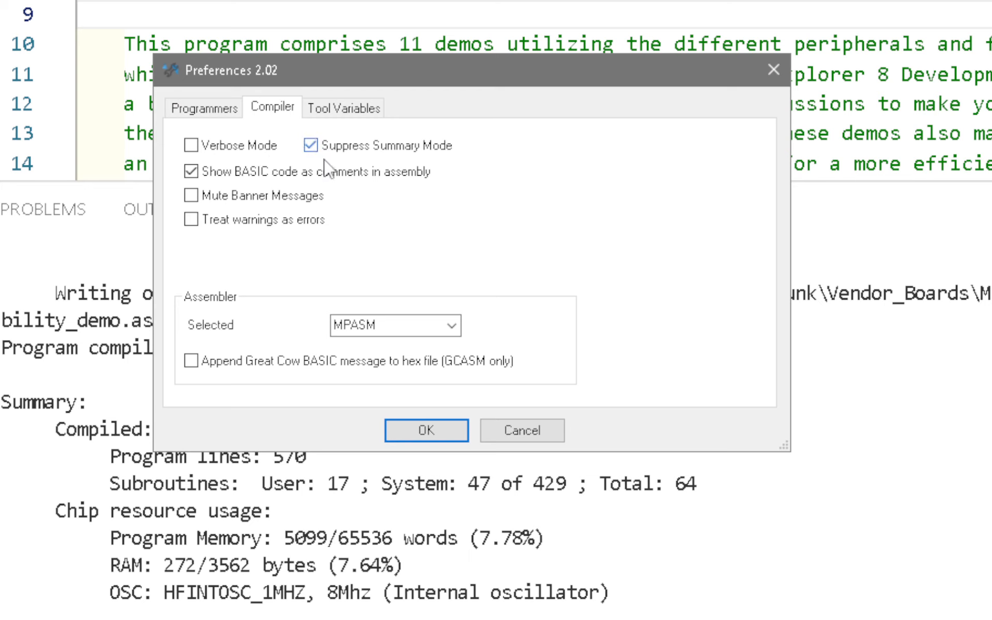
pyautogui.click(424, 430)
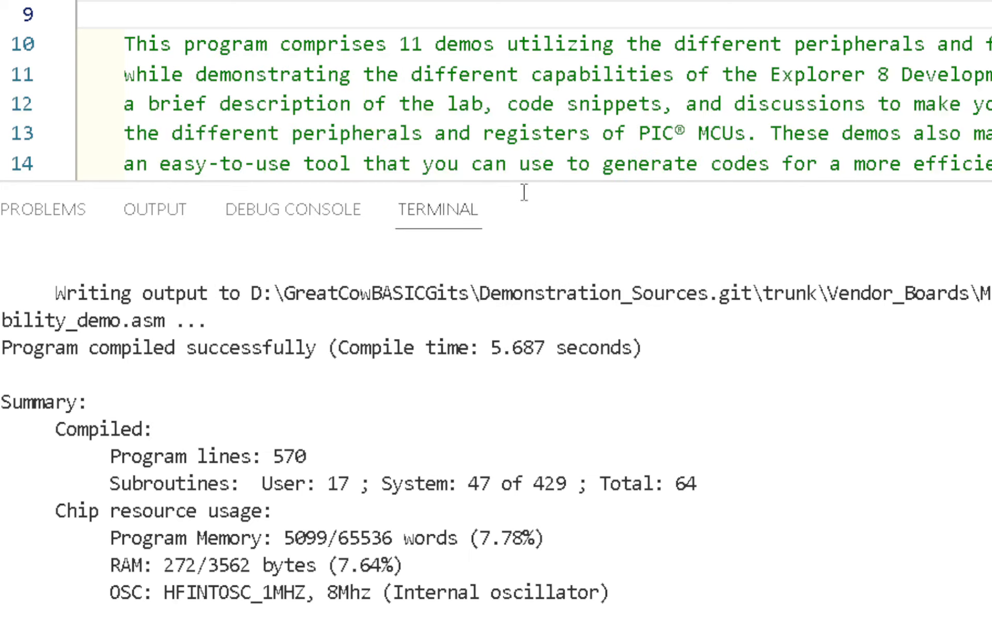
# Rebuild the demo program's HEX file using MPASM with the summary suppressed
pyautogui.click(607, 94)
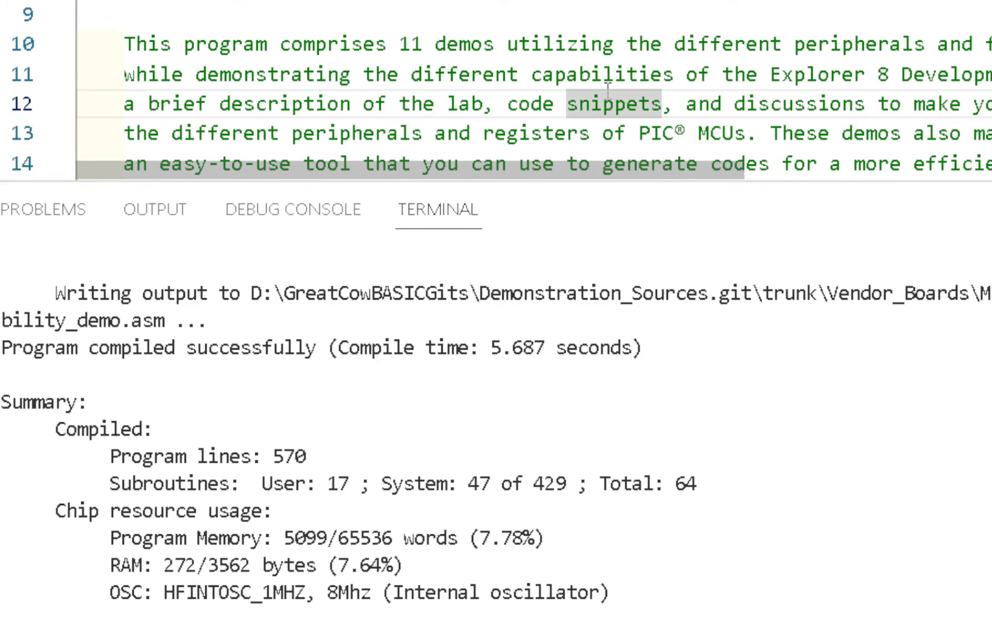
pyautogui.press('F5')
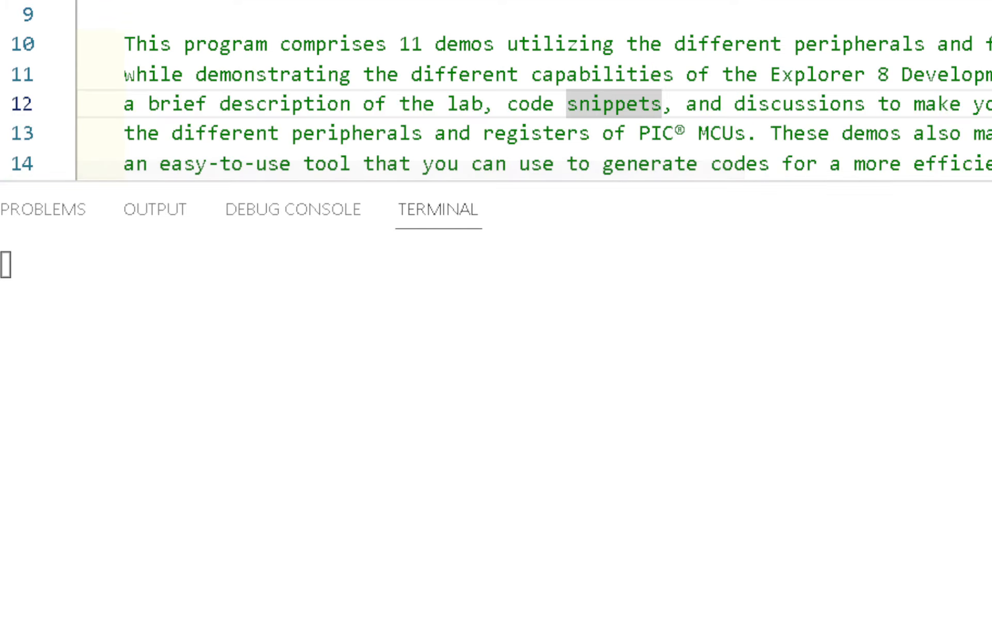